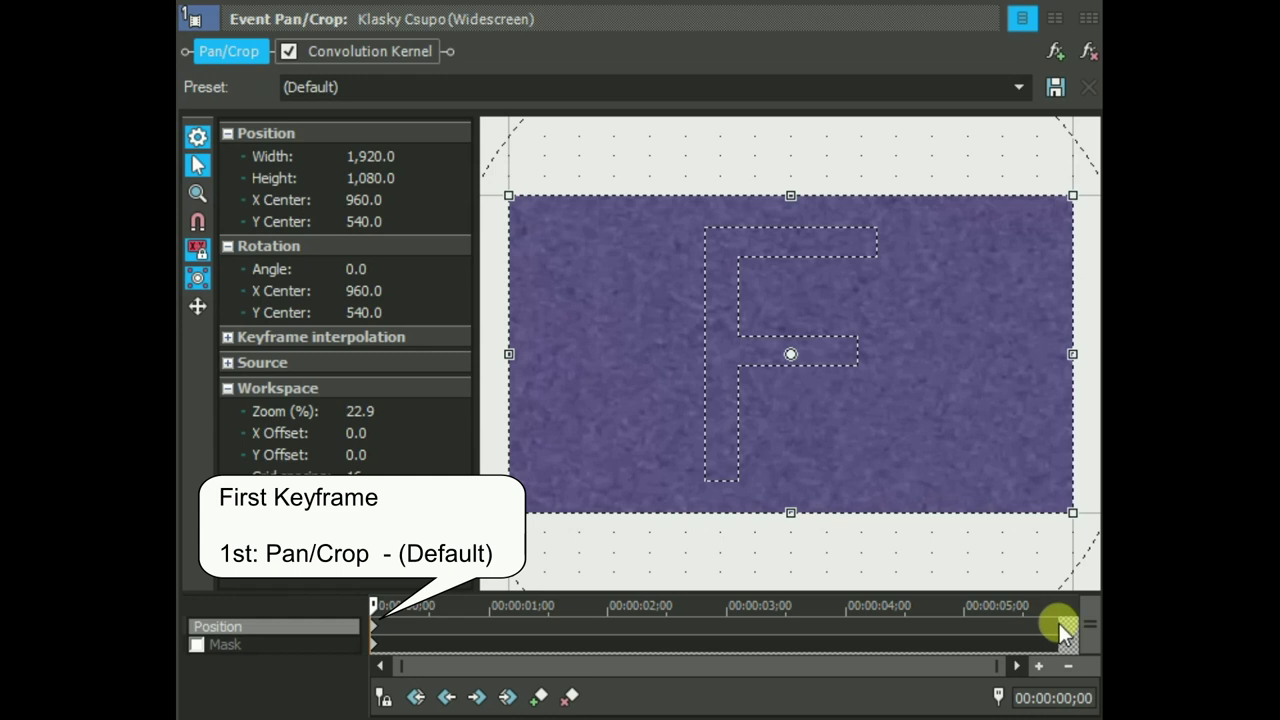
Step: Set the Pan/Crop rotation angle to -360 at 00:00:05;23, the end of the clip
{"action": "left_click", "coordinate": [1059, 622]}
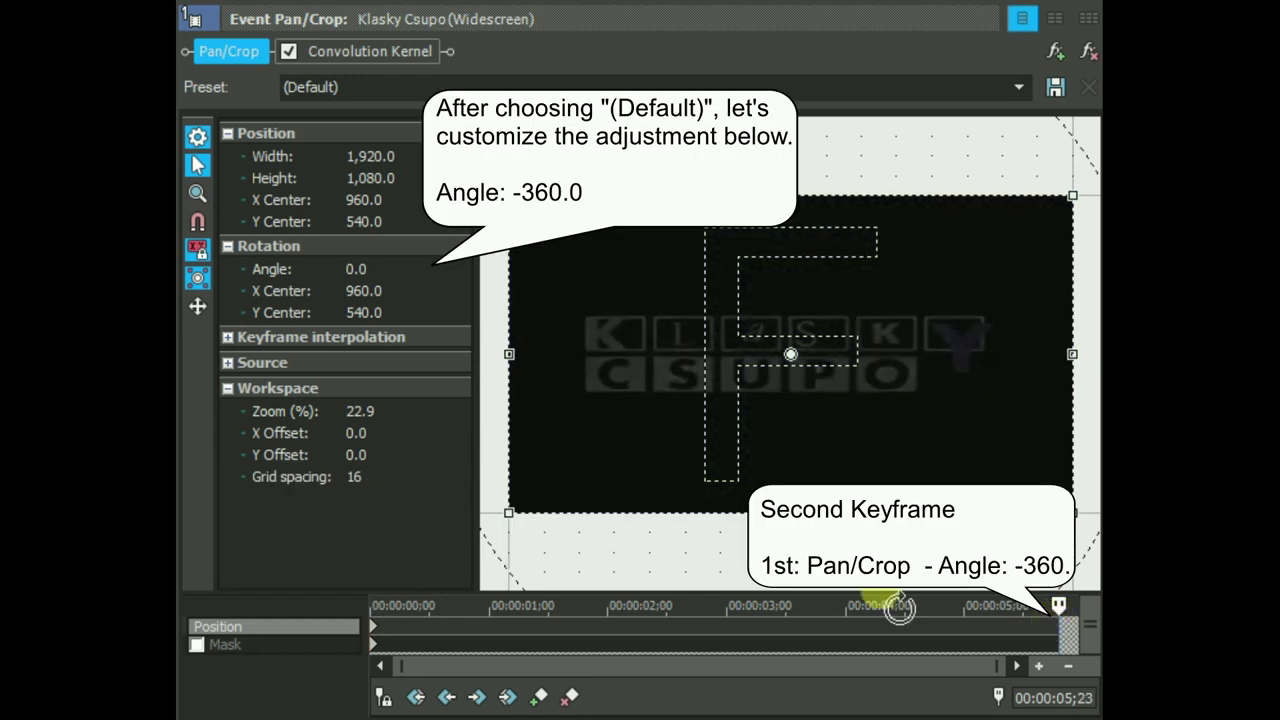
{"action": "left_click", "coordinate": [362, 270]}
{"action": "type", "text": "-360"}
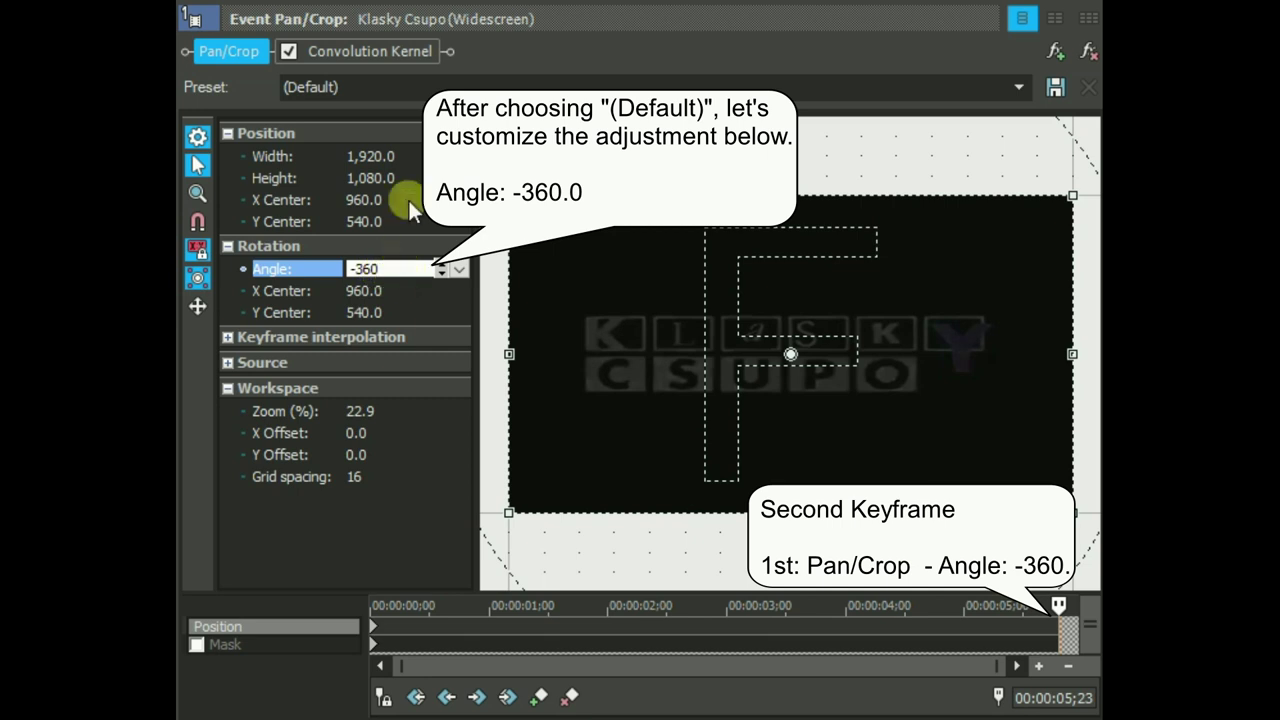
{"action": "key", "text": "Return"}
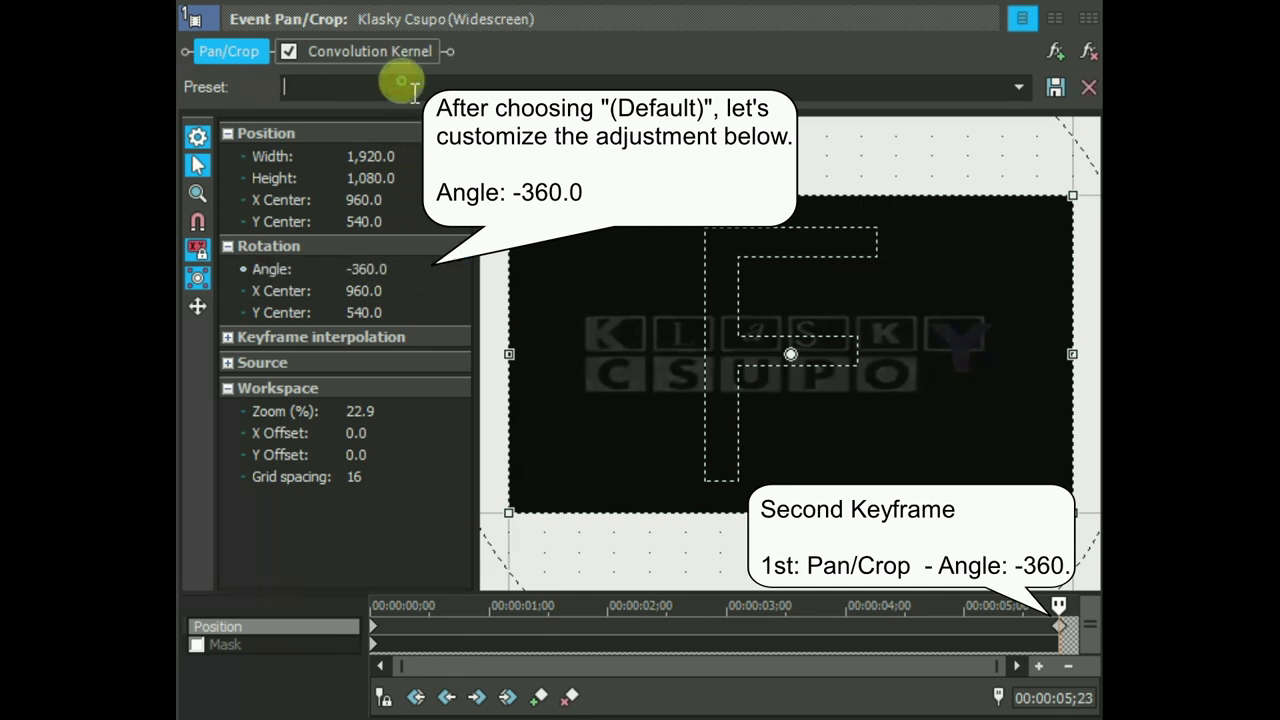
Step: Open the Convolution Kernel effect settings and expand Row 1, Row 2 and Row 3
{"action": "left_click", "coordinate": [362, 49]}
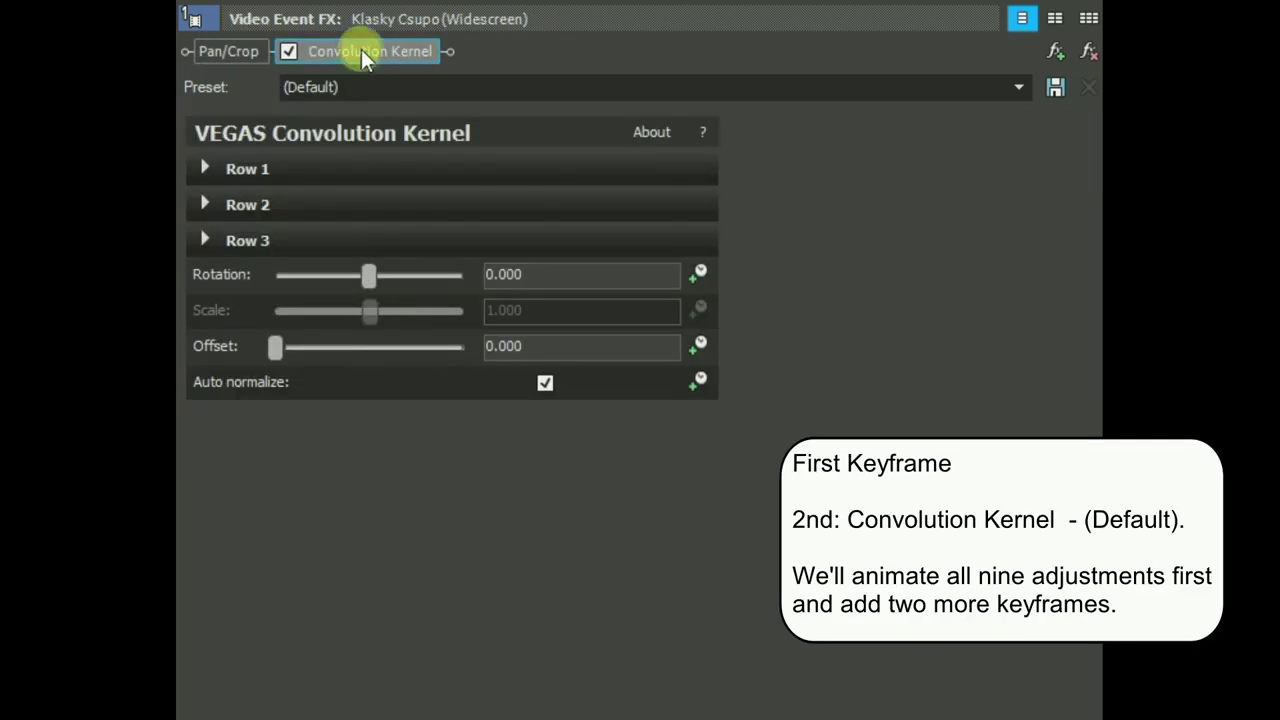
{"action": "left_click", "coordinate": [205, 168]}
{"action": "left_click", "coordinate": [209, 326]}
{"action": "left_click", "coordinate": [206, 453]}
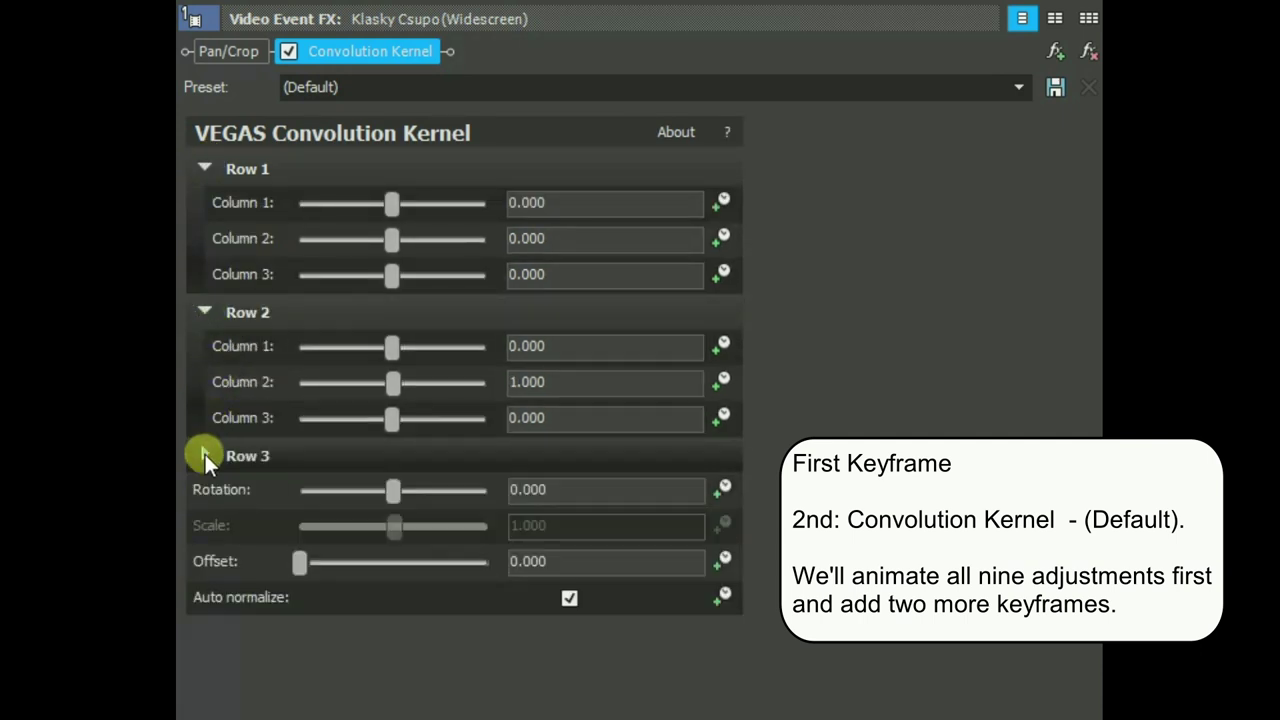
Step: Enable animation for all three Row 1 columns and Row 2's Column 1, enlarging the effect window to show the keyframe timeline
{"action": "left_click", "coordinate": [726, 202]}
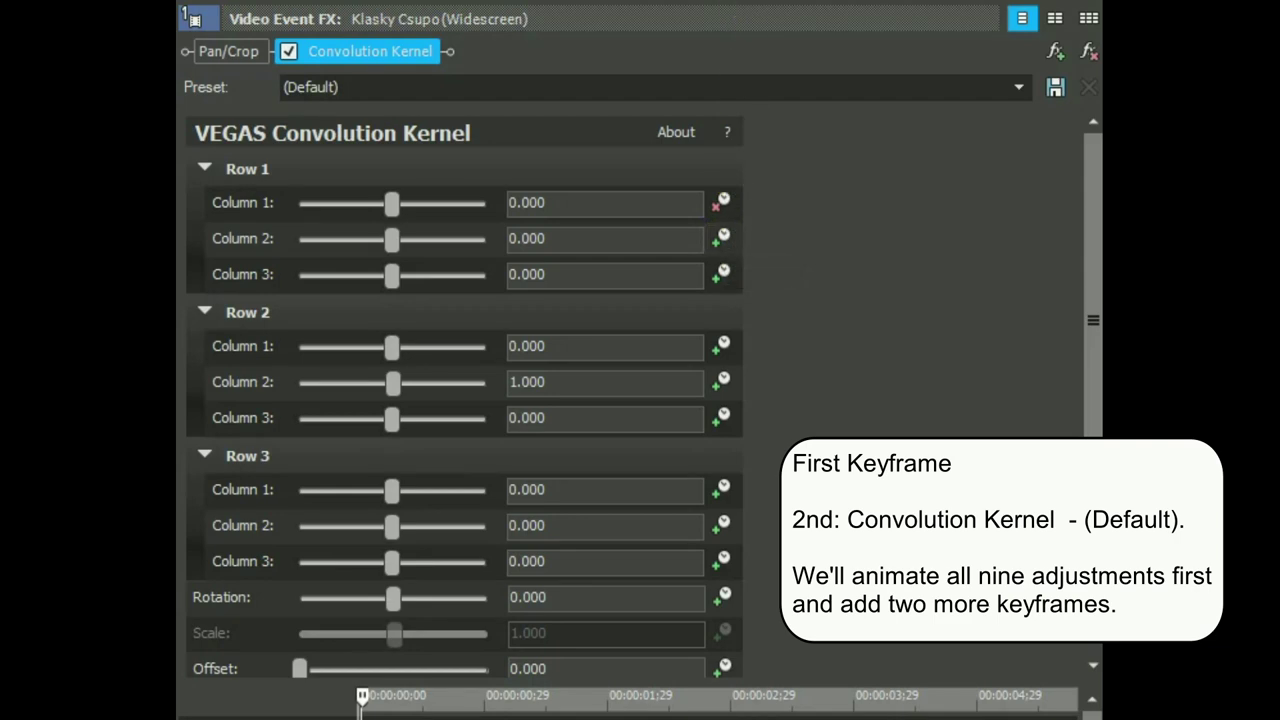
{"action": "mouse_move", "coordinate": [1066, 71]}
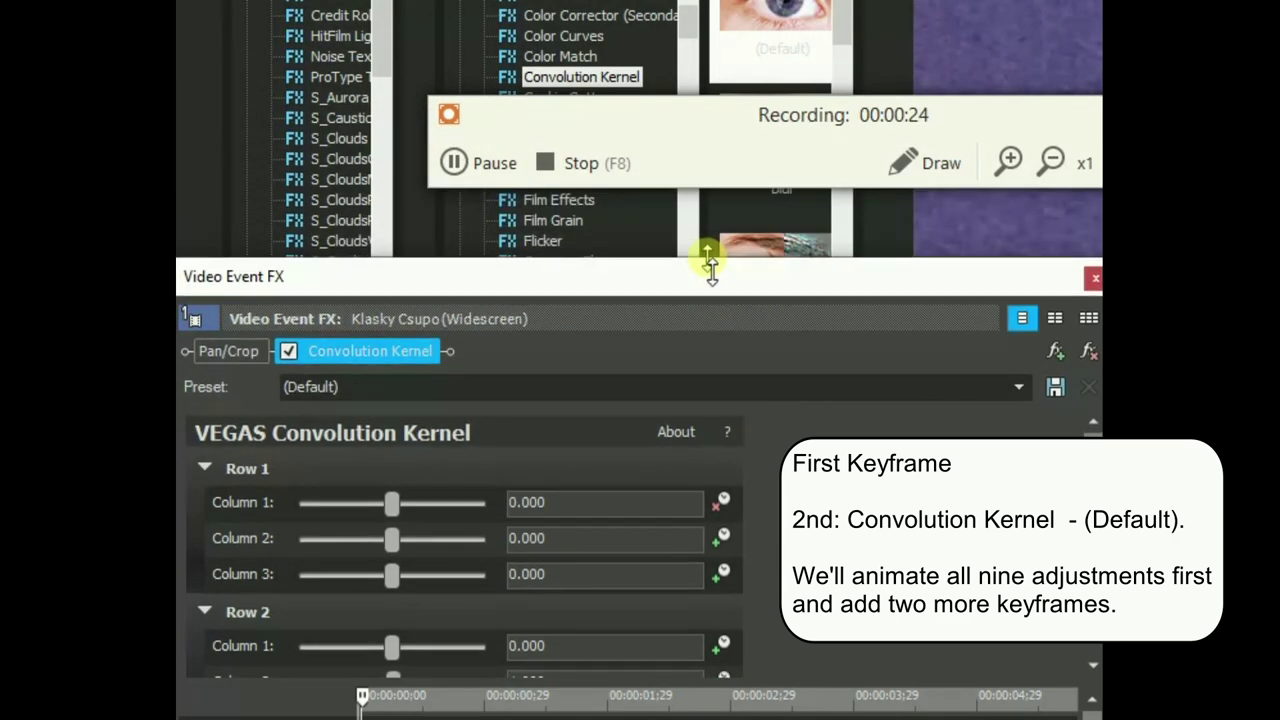
{"action": "left_click_drag", "start_coordinate": [709, 251], "coordinate": [674, 23]}
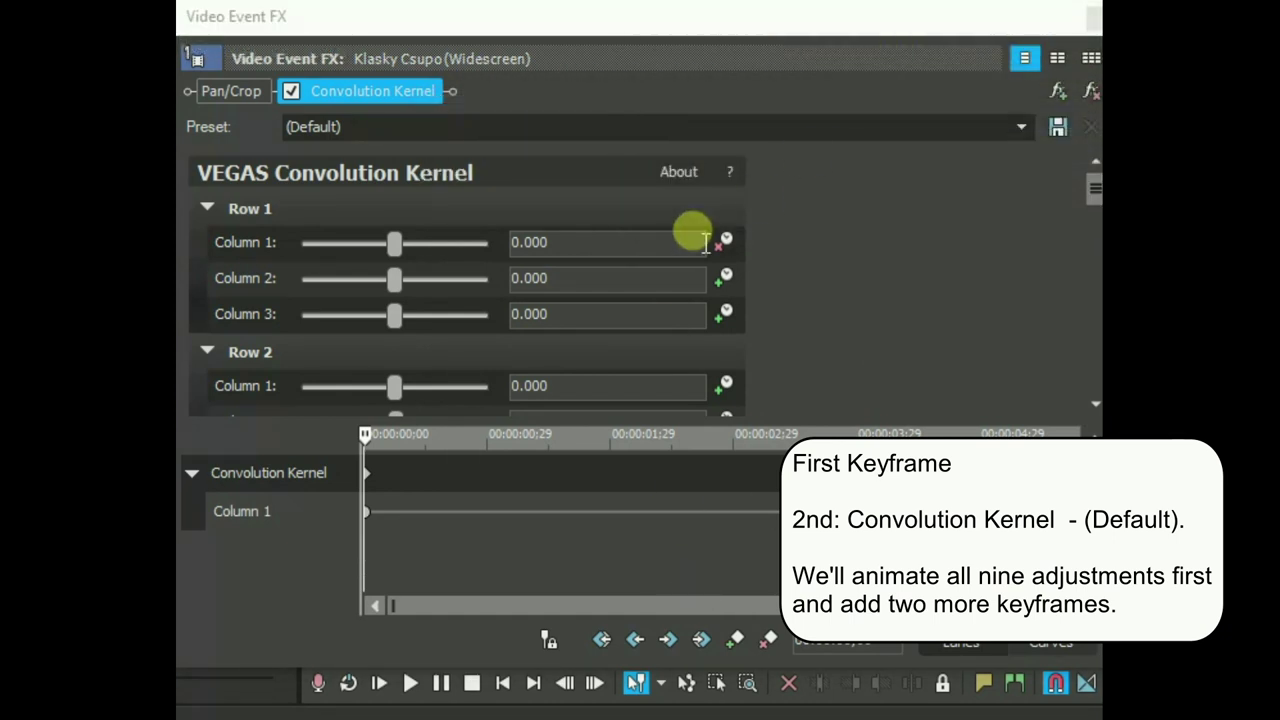
{"action": "left_click", "coordinate": [725, 277]}
{"action": "left_click", "coordinate": [725, 313]}
{"action": "left_click", "coordinate": [725, 384]}
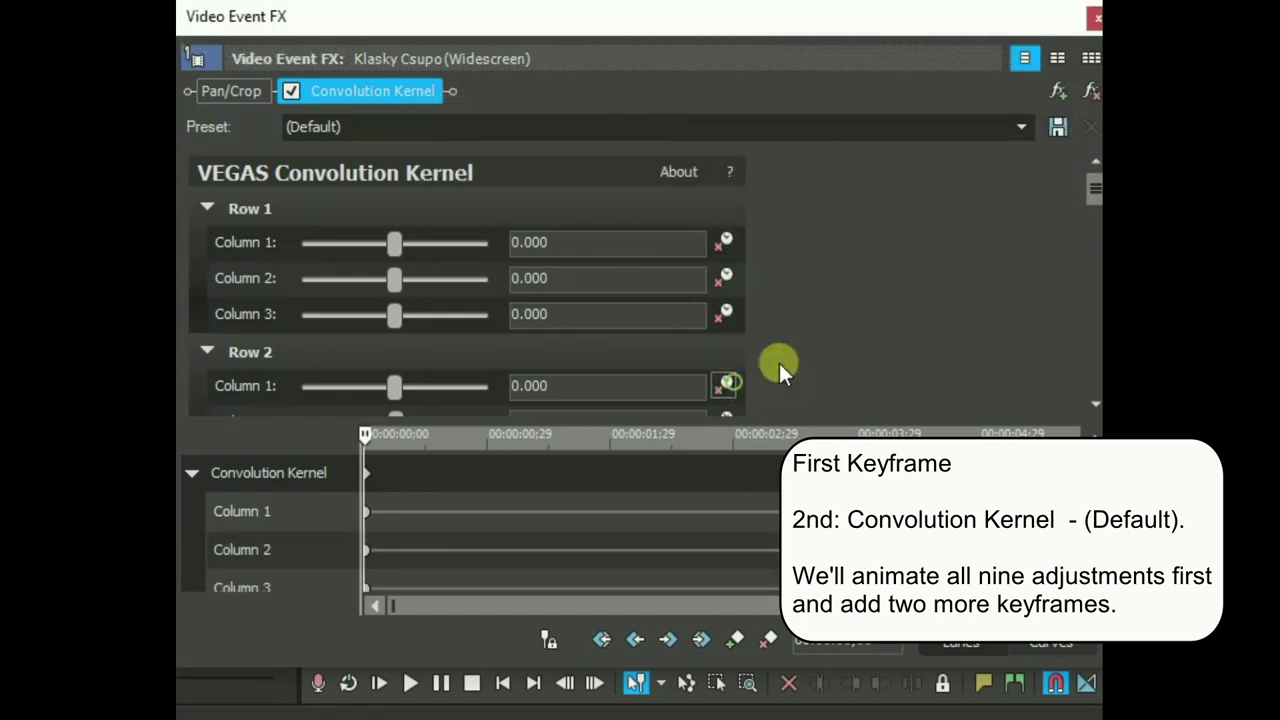
Step: Enable animation for the remaining Row 2 columns, all Row 3 columns, Rotation, Offset and Auto normalize
{"action": "left_click_drag", "start_coordinate": [1094, 186], "coordinate": [986, 280]}
{"action": "left_click", "coordinate": [725, 250]}
{"action": "left_click", "coordinate": [728, 290]}
{"action": "left_click", "coordinate": [731, 349]}
{"action": "left_click", "coordinate": [731, 392]}
{"action": "left_click_drag", "start_coordinate": [1094, 277], "coordinate": [1089, 372]}
{"action": "left_click", "coordinate": [727, 246]}
{"action": "left_click", "coordinate": [727, 282]}
{"action": "left_click", "coordinate": [727, 389]}
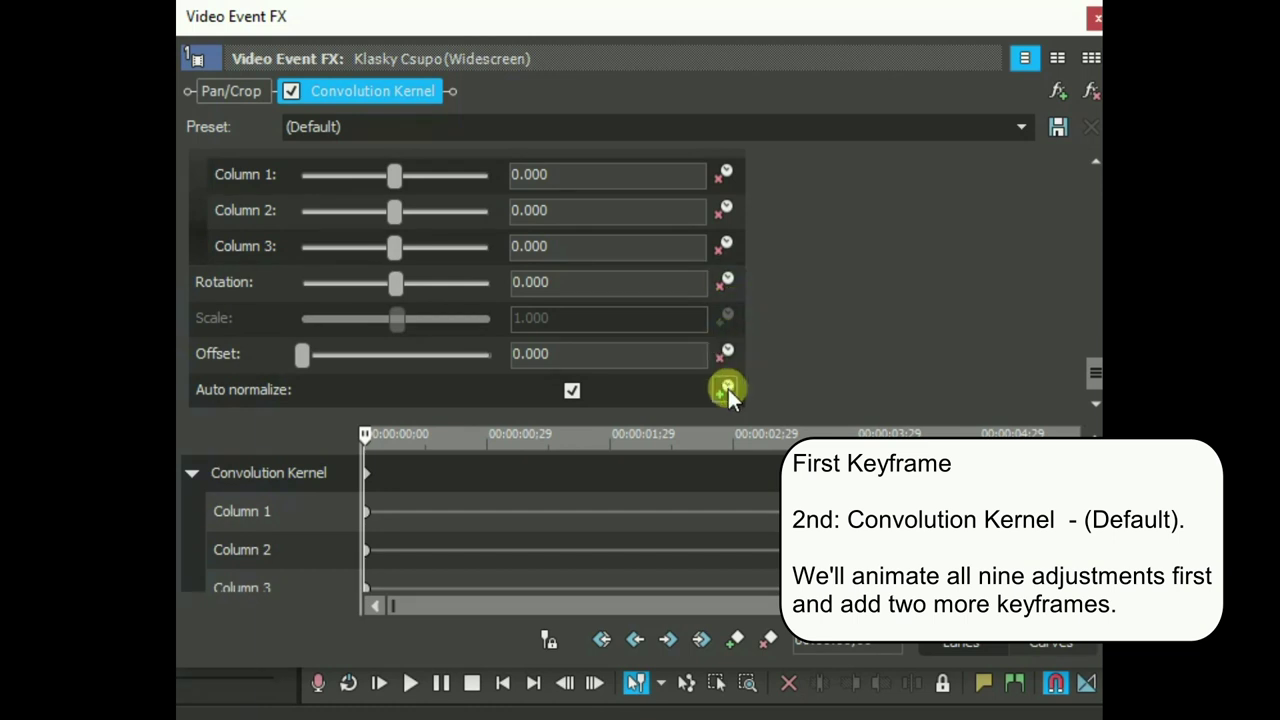
{"action": "mouse_move", "coordinate": [1094, 372]}
{"action": "left_mouse_down"}
{"action": "mouse_move", "coordinate": [1094, 171]}
{"action": "mouse_move", "coordinate": [1094, 372]}
{"action": "left_mouse_up"}
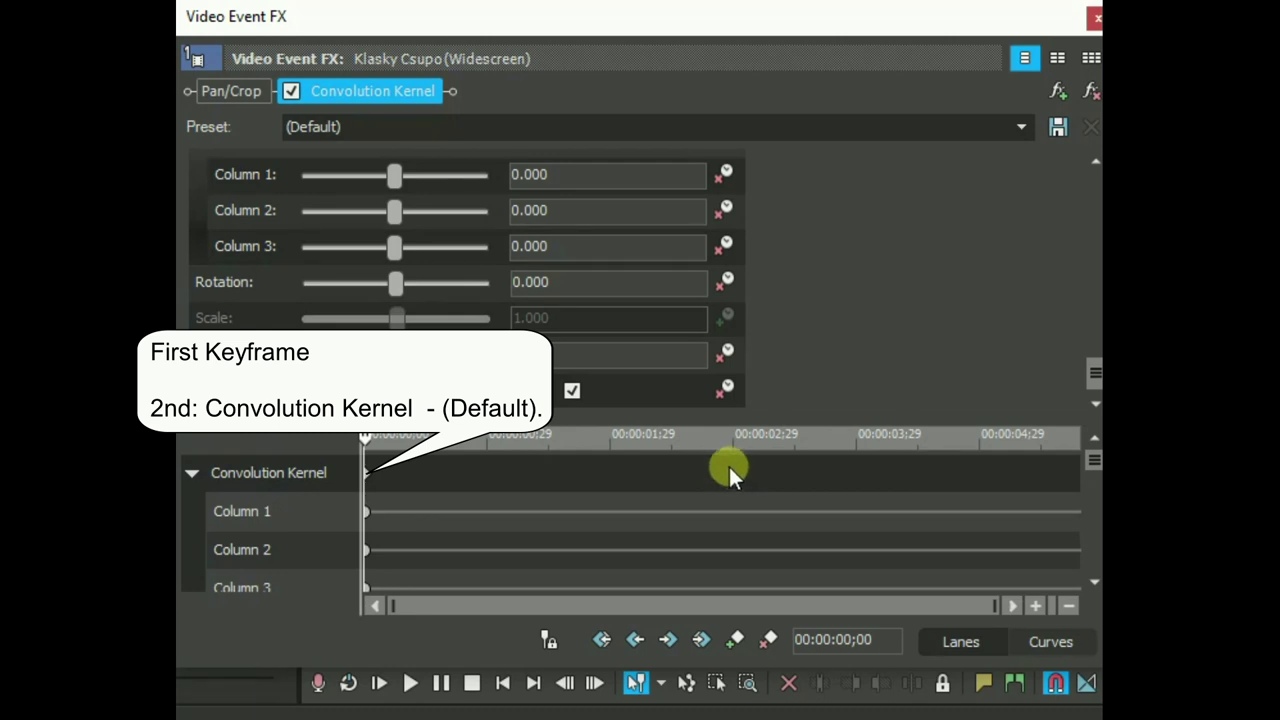
Step: Add a Convolution Kernel keyframe at 00:00:03;00 using the Bump preset
{"action": "left_click", "coordinate": [733, 465]}
{"action": "left_click", "coordinate": [1016, 127]}
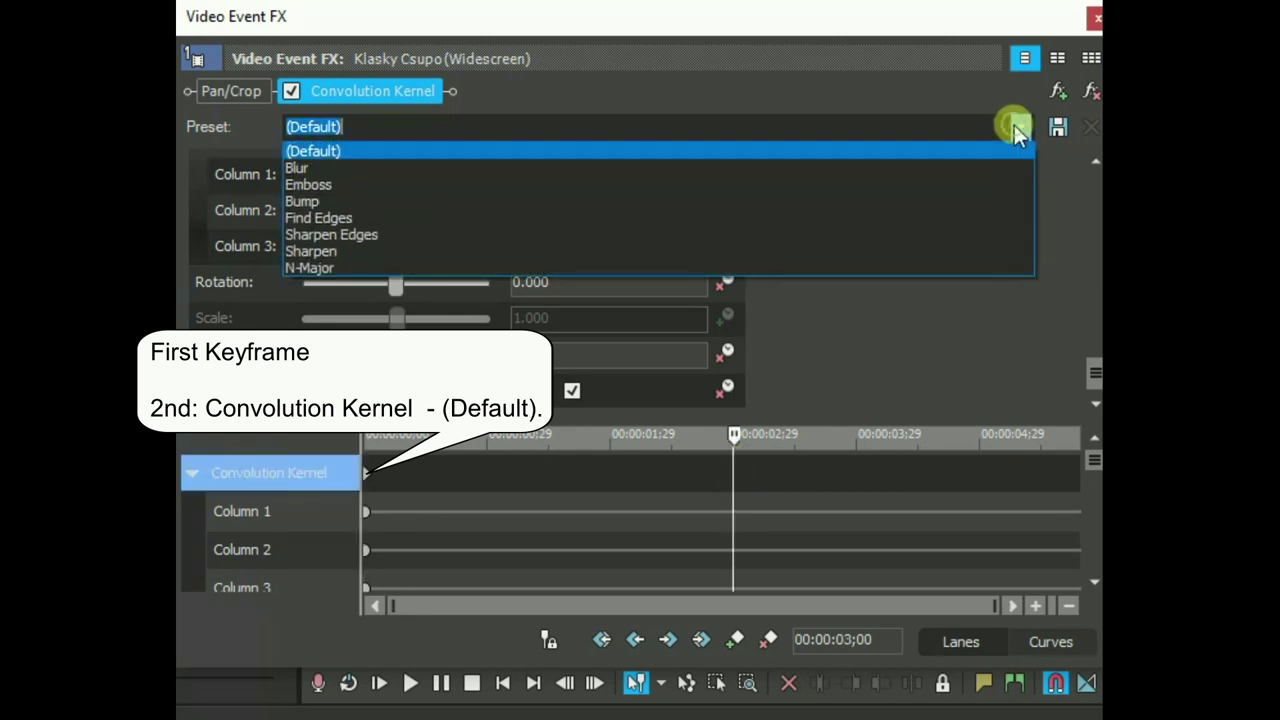
{"action": "left_click", "coordinate": [350, 200]}
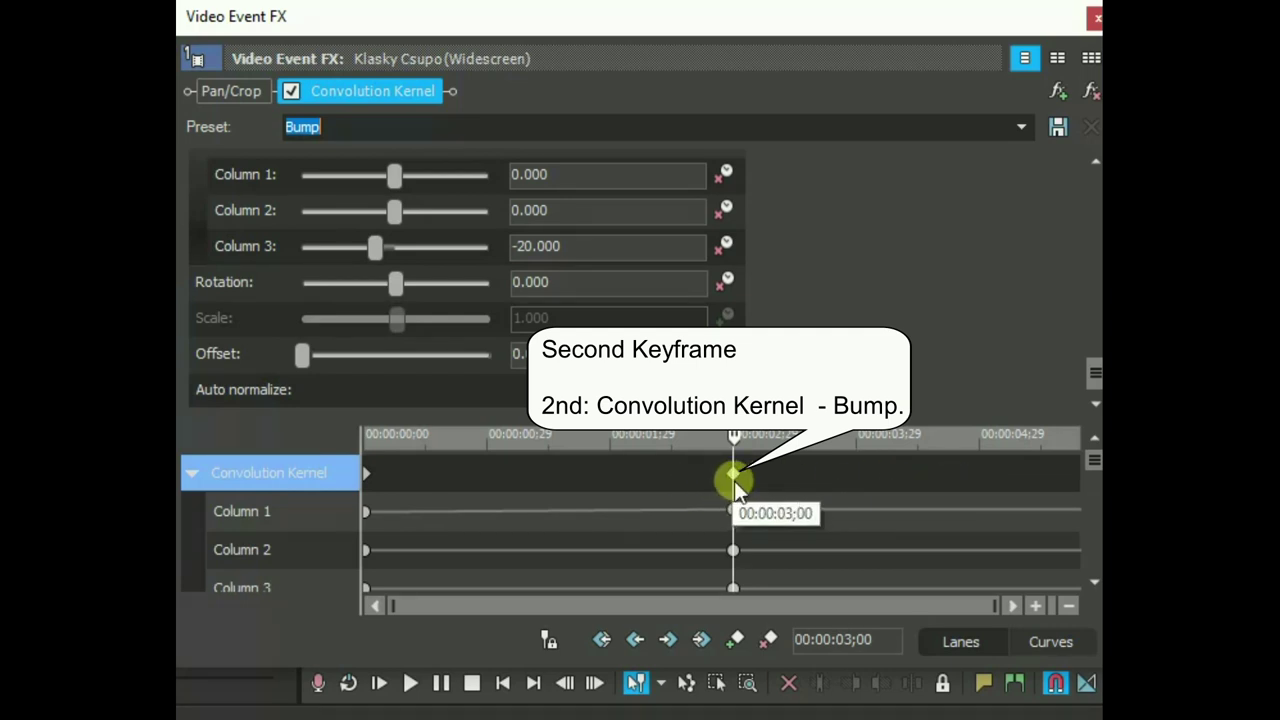
Step: Add a Convolution Kernel keyframe at 00:00:05;23 using the (Default) preset
{"action": "left_click", "coordinate": [1078, 493]}
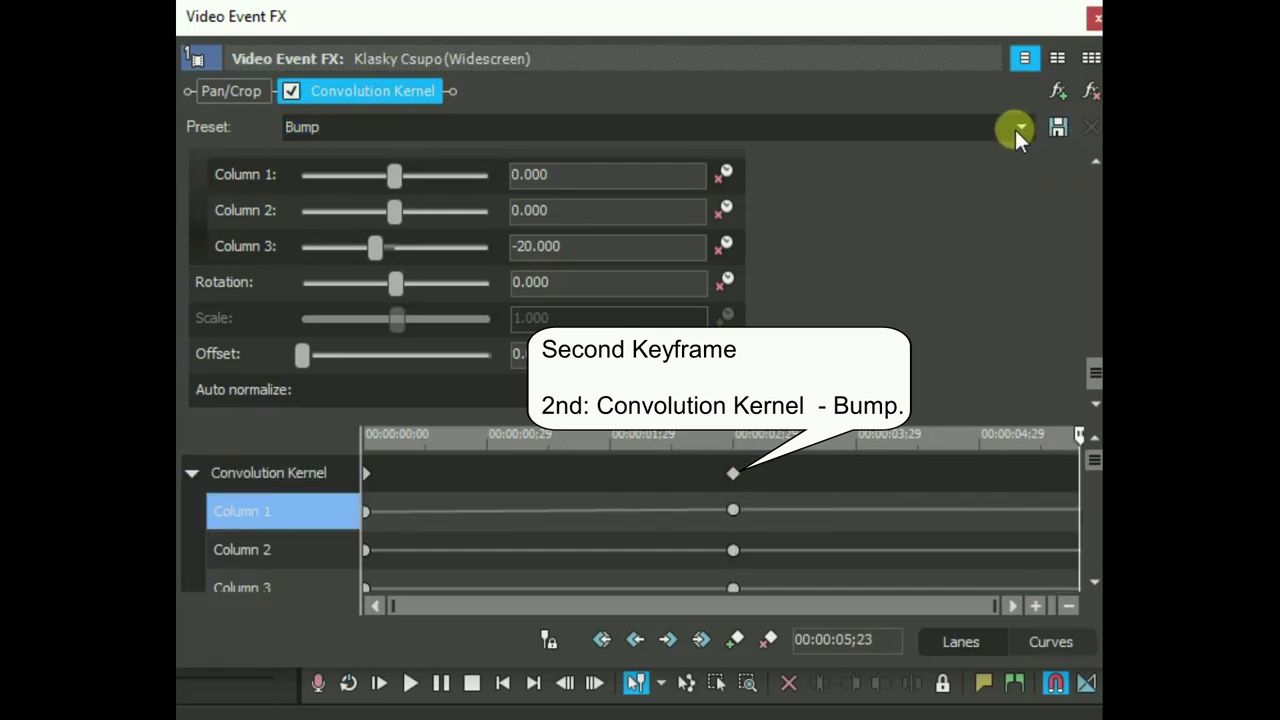
{"action": "left_click", "coordinate": [1017, 128]}
{"action": "left_click", "coordinate": [627, 150]}
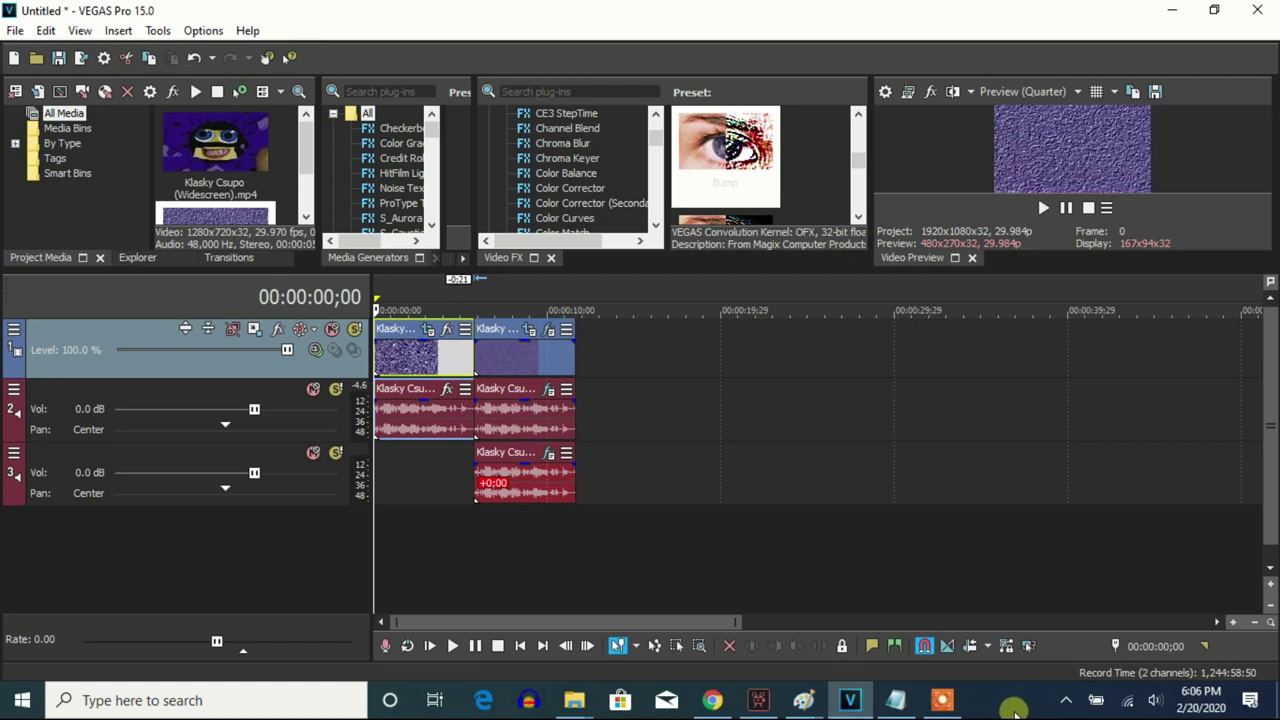
Step: Review the rotation angle at the first and last Pan/Crop keyframes of the rendered clip on track 1
{"action": "right_click", "coordinate": [436, 358]}
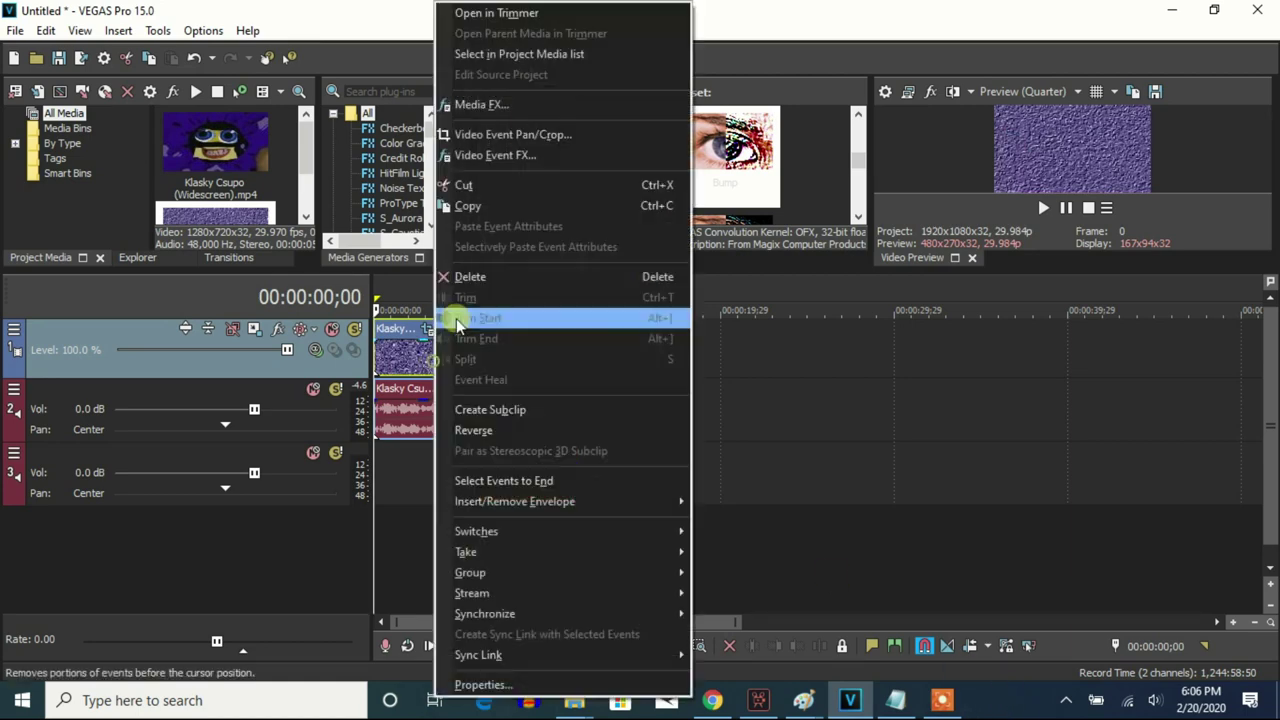
{"action": "left_click", "coordinate": [495, 133]}
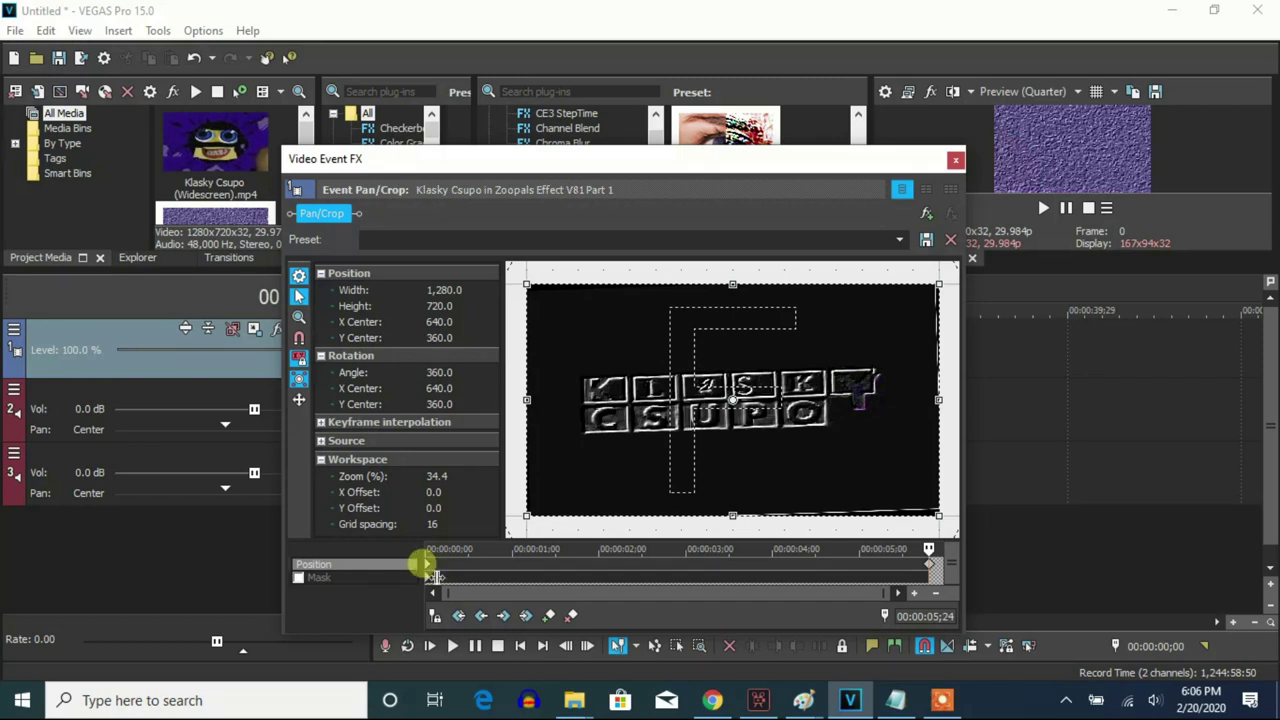
{"action": "left_click", "coordinate": [428, 566]}
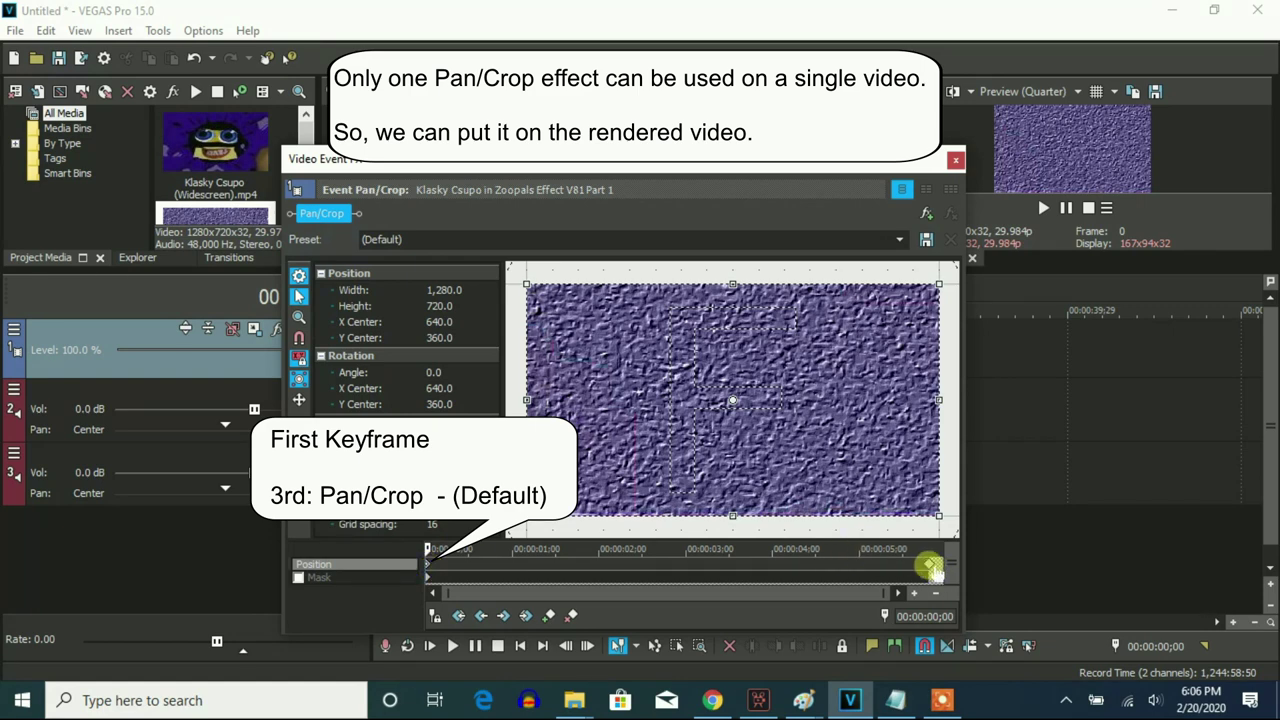
{"action": "left_click", "coordinate": [930, 566]}
{"action": "double_click", "coordinate": [440, 373]}
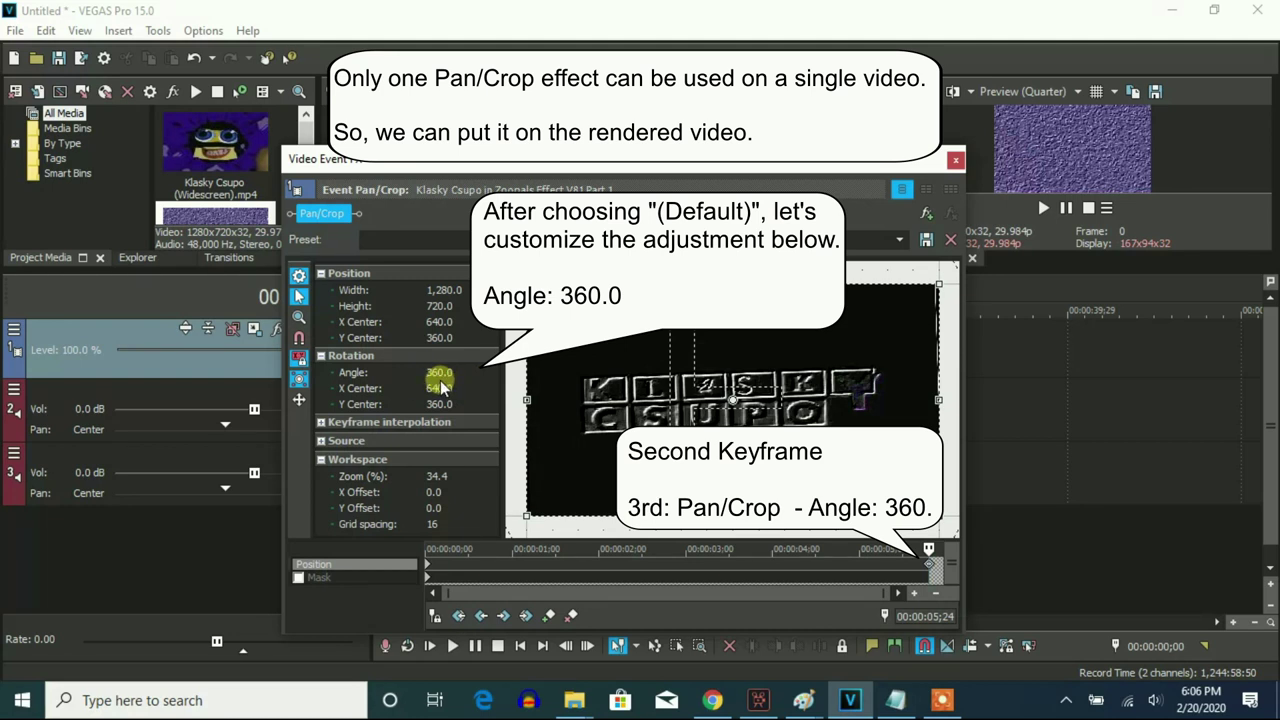
{"action": "left_click", "coordinate": [956, 161]}
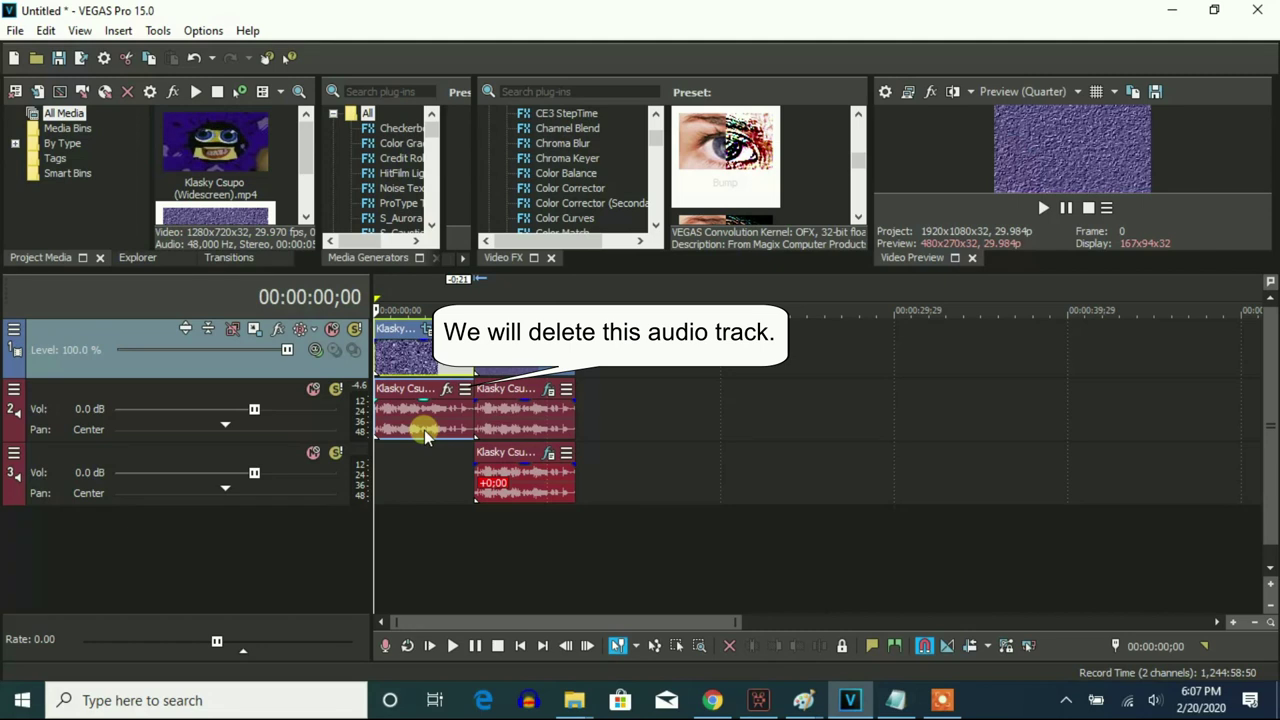
Step: Delete the audio event beneath the rendered clip on track 2
{"action": "left_click", "coordinate": [424, 432]}
{"action": "left_click", "coordinate": [377, 355]}
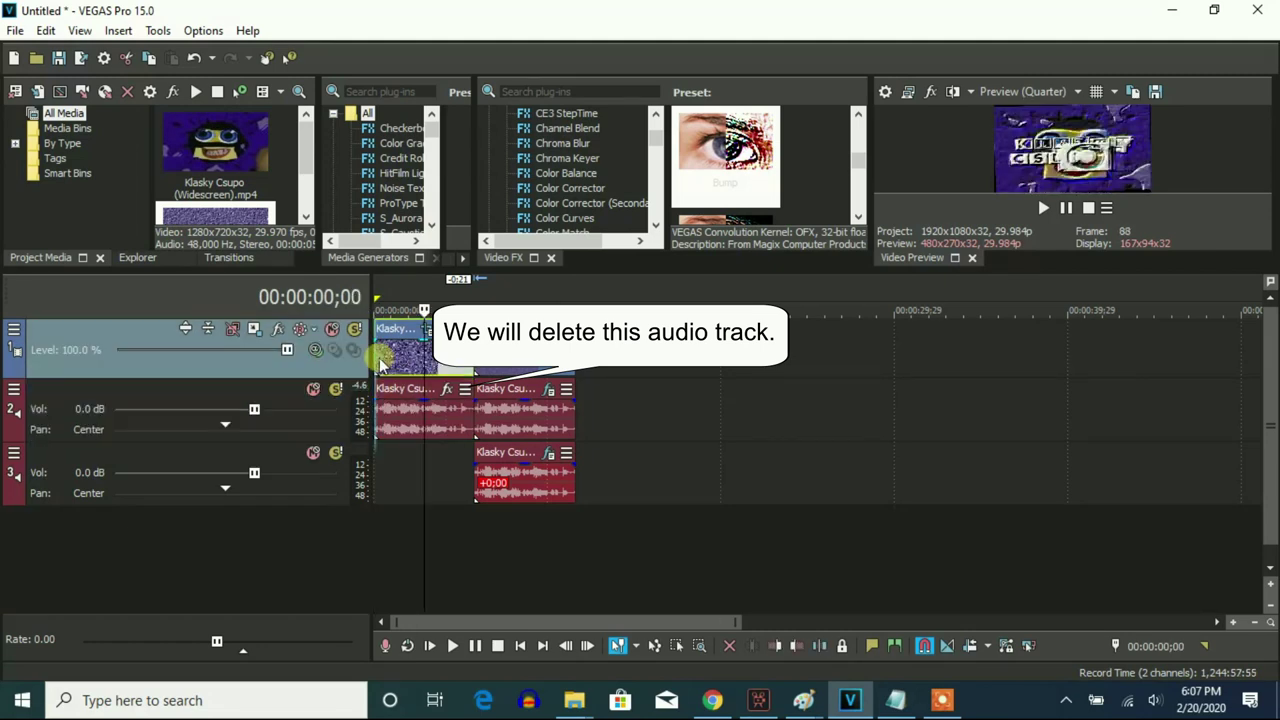
{"action": "left_click", "coordinate": [397, 418]}
{"action": "key", "text": "Delete"}
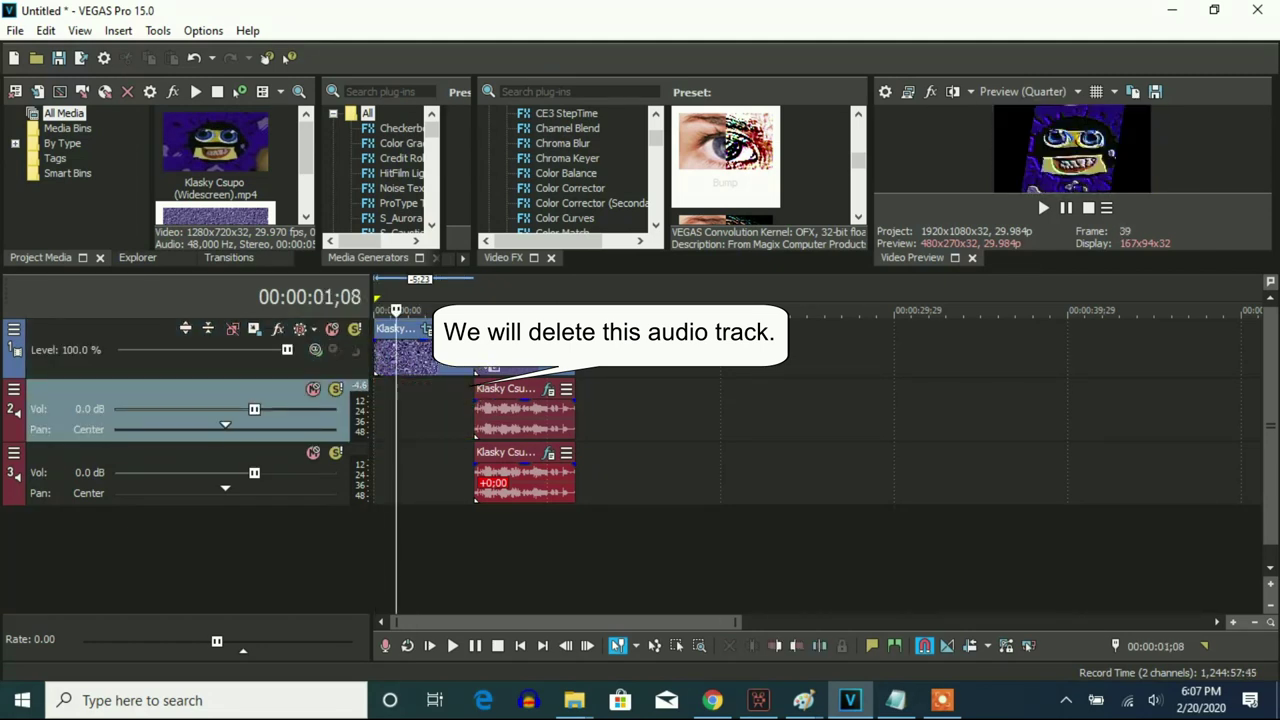
Step: Examine the first and last Pan/Crop keyframes of the second video event on track 1
{"action": "left_click", "coordinate": [476, 352]}
{"action": "right_click", "coordinate": [500, 349]}
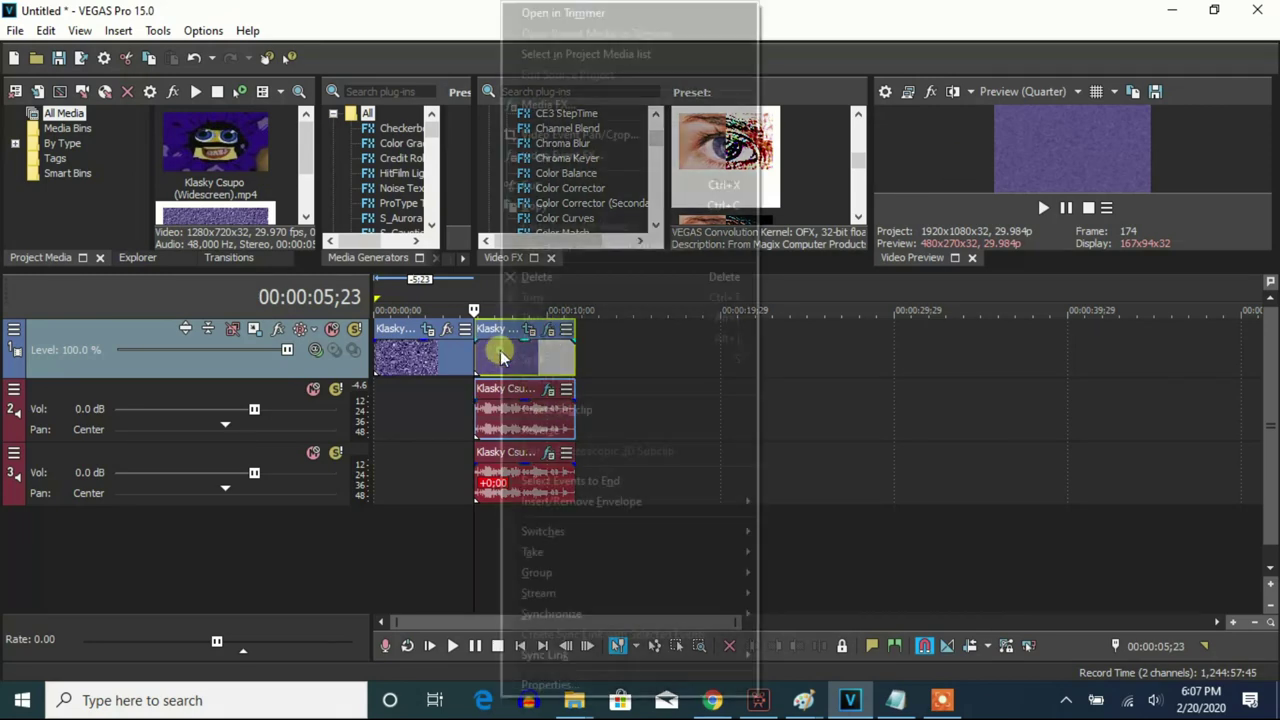
{"action": "left_click", "coordinate": [598, 133]}
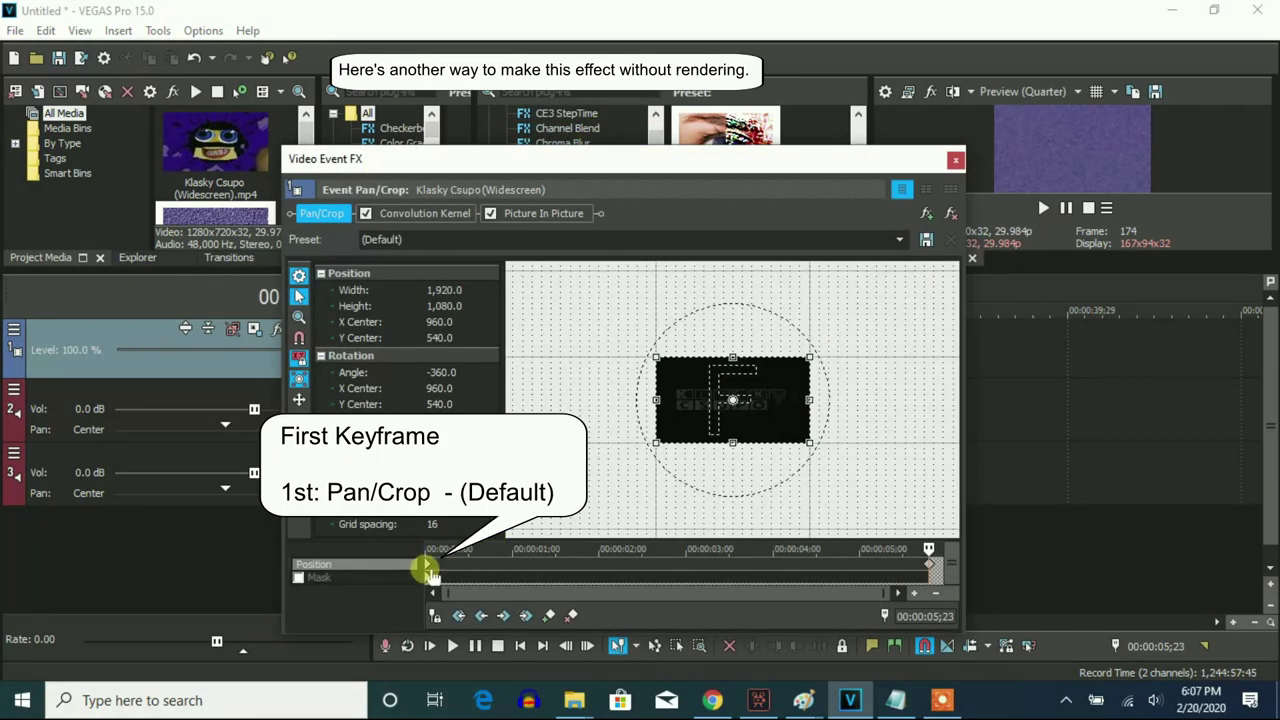
{"action": "left_click", "coordinate": [430, 567]}
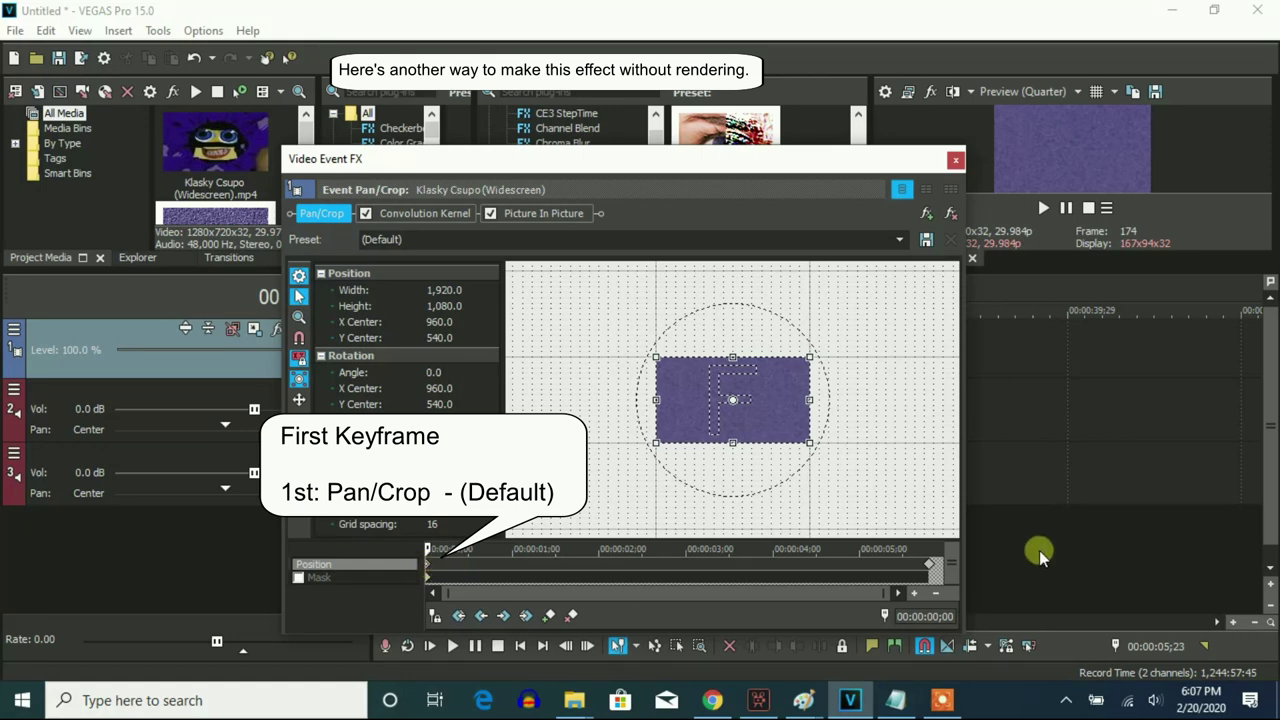
{"action": "left_click", "coordinate": [929, 565]}
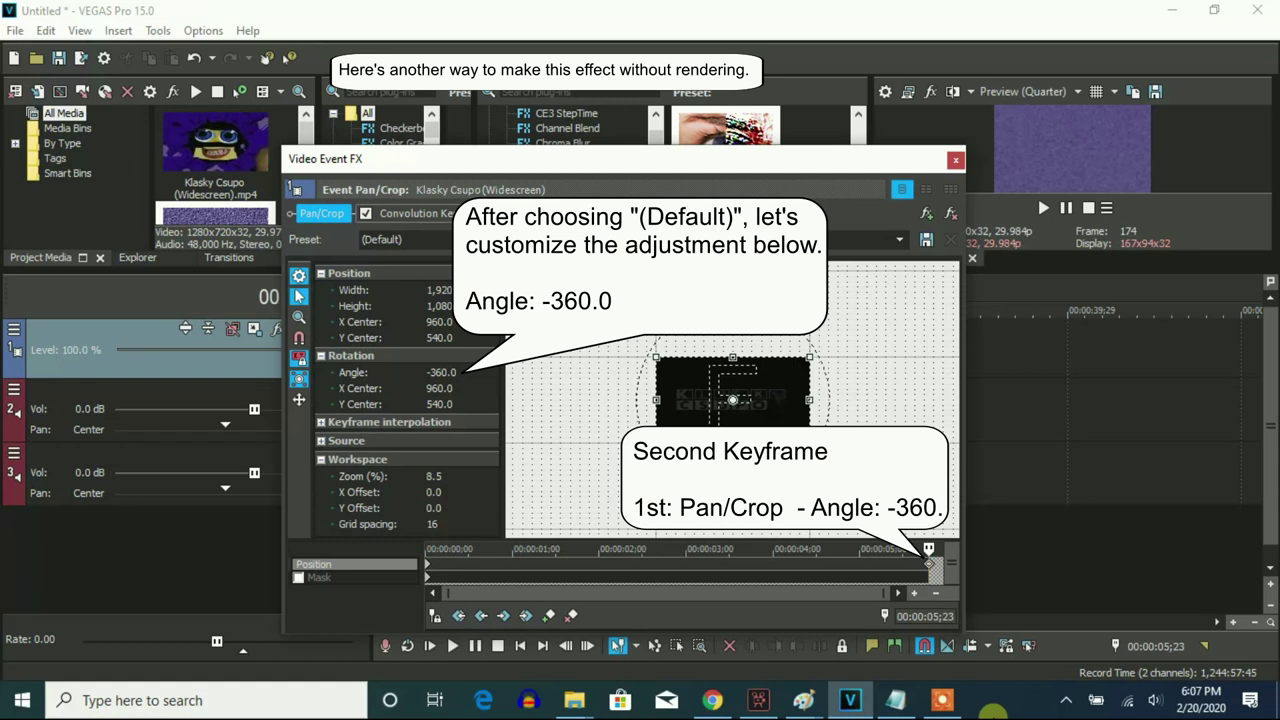
Step: Examine the second video event's Convolution Kernel settings and its keyframes at the start, middle and end
{"action": "left_click", "coordinate": [428, 214]}
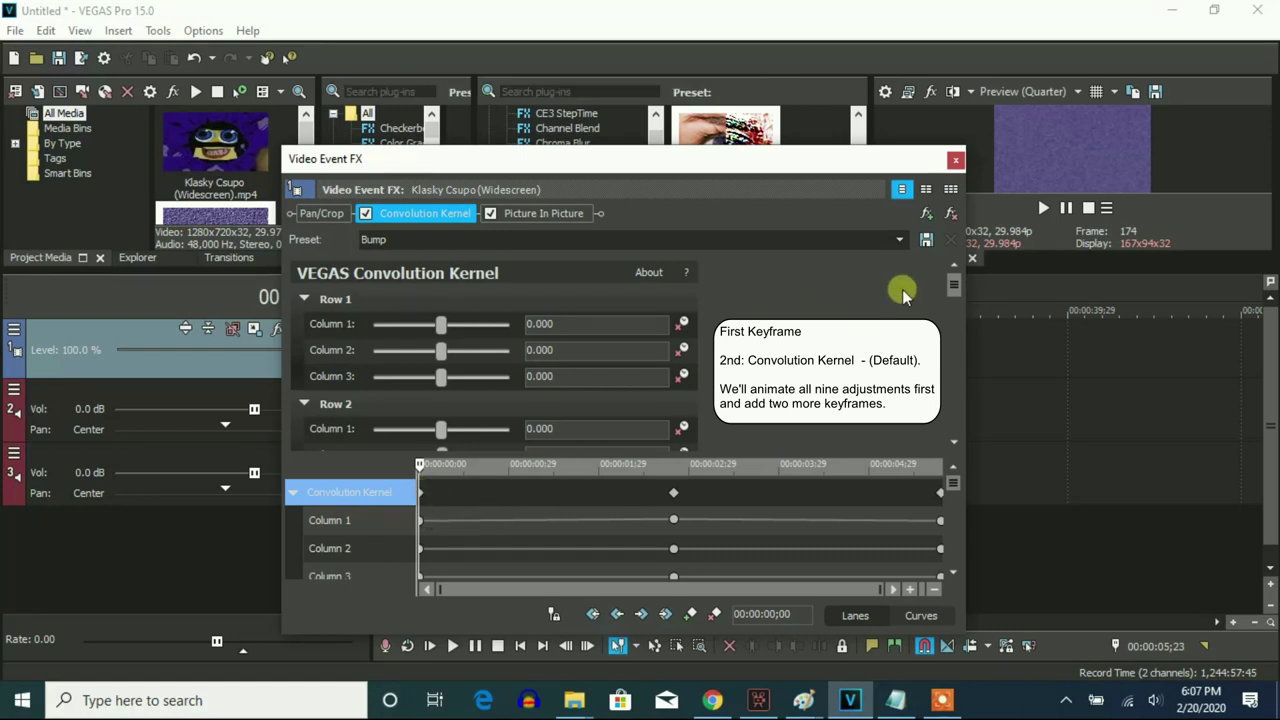
{"action": "left_click_drag", "start_coordinate": [954, 282], "coordinate": [952, 447]}
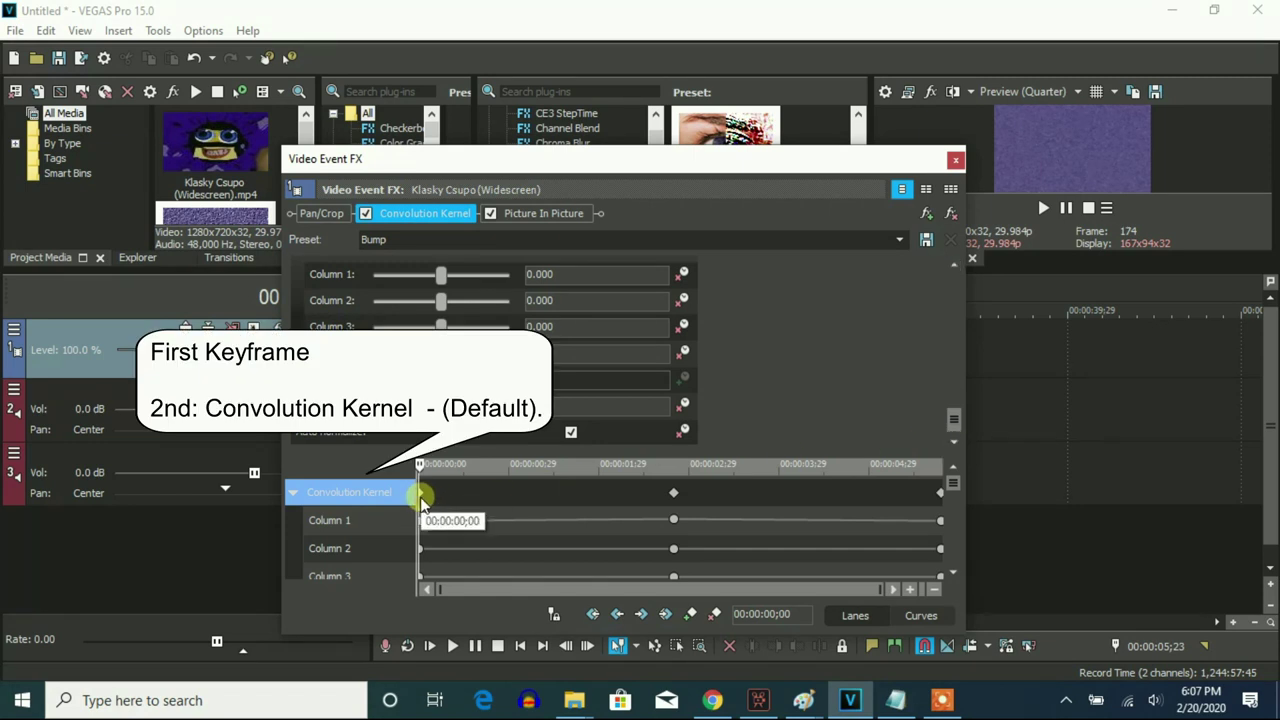
{"action": "left_click", "coordinate": [673, 493]}
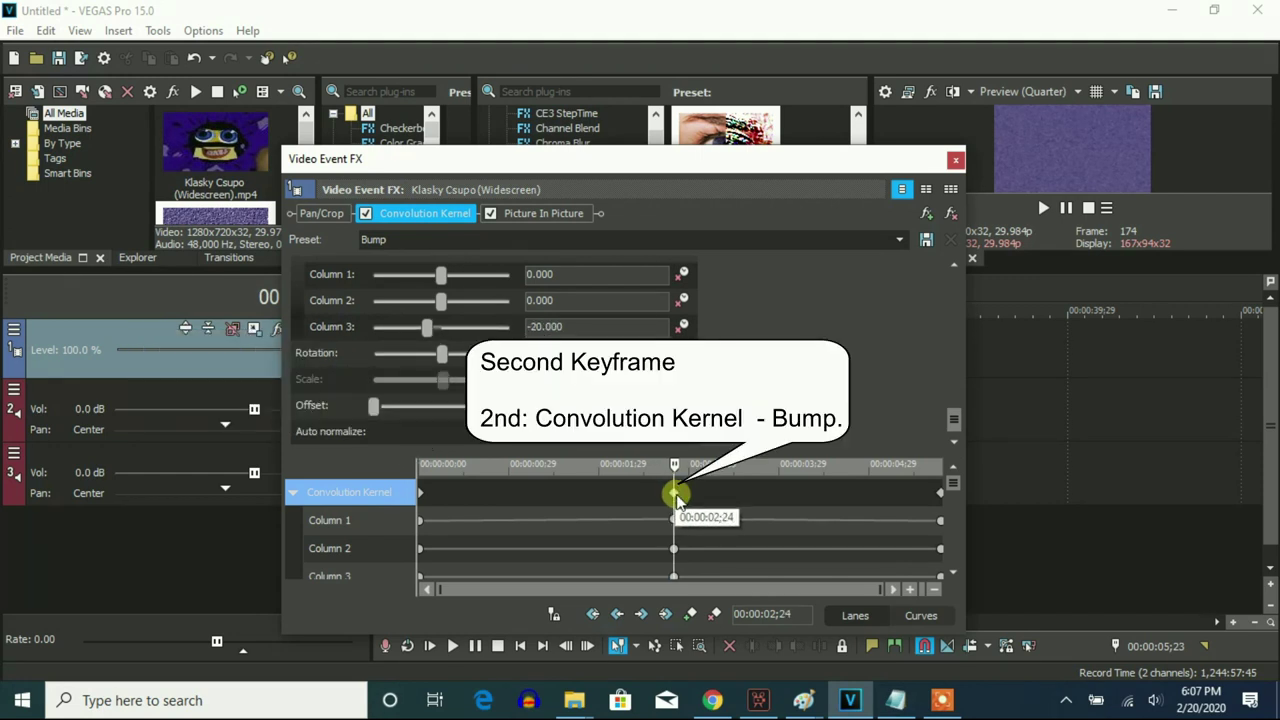
{"action": "left_click", "coordinate": [940, 492]}
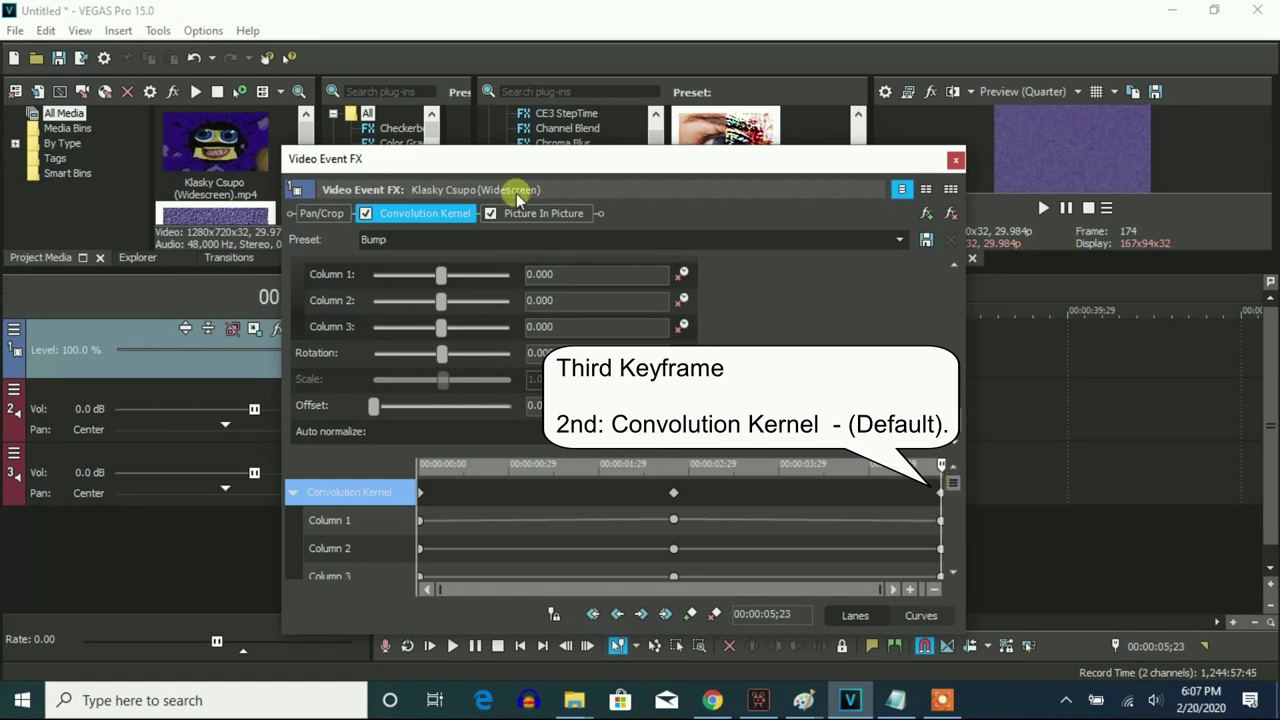
Step: Examine the Picture In Picture settings at the second video event's first and last keyframes
{"action": "left_click", "coordinate": [535, 211]}
{"action": "left_click", "coordinate": [421, 520]}
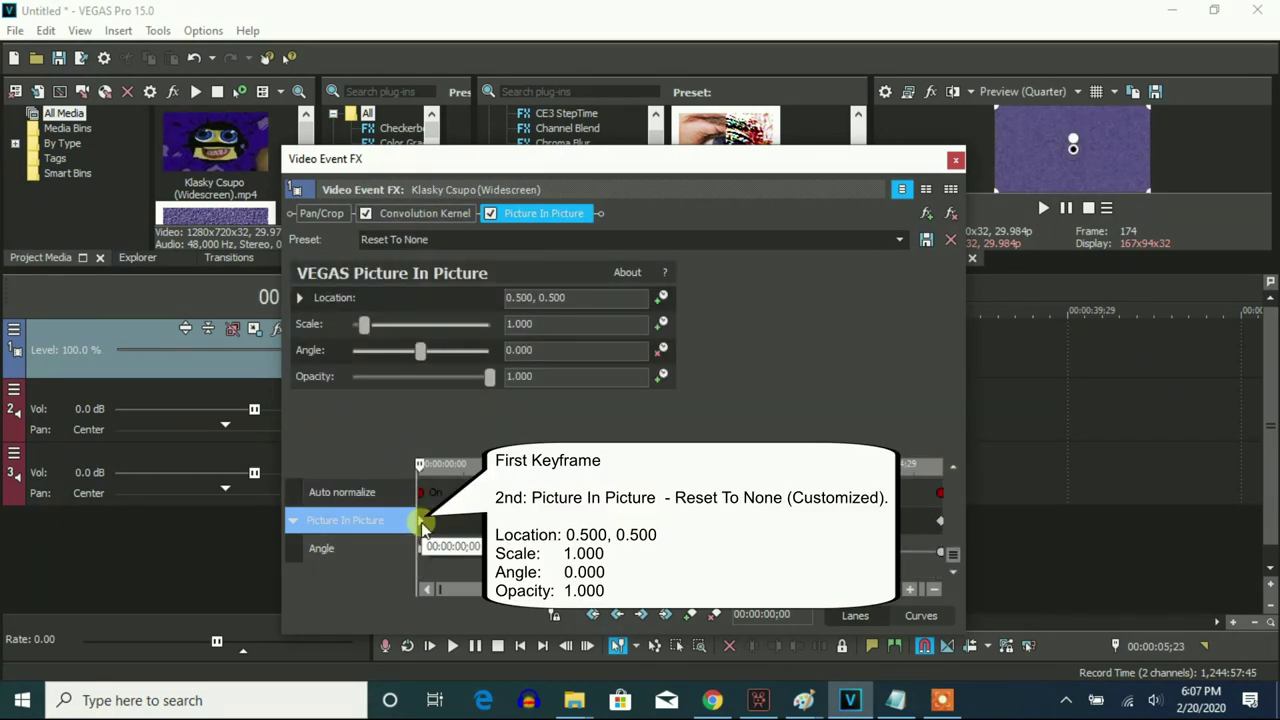
{"action": "left_click", "coordinate": [940, 520]}
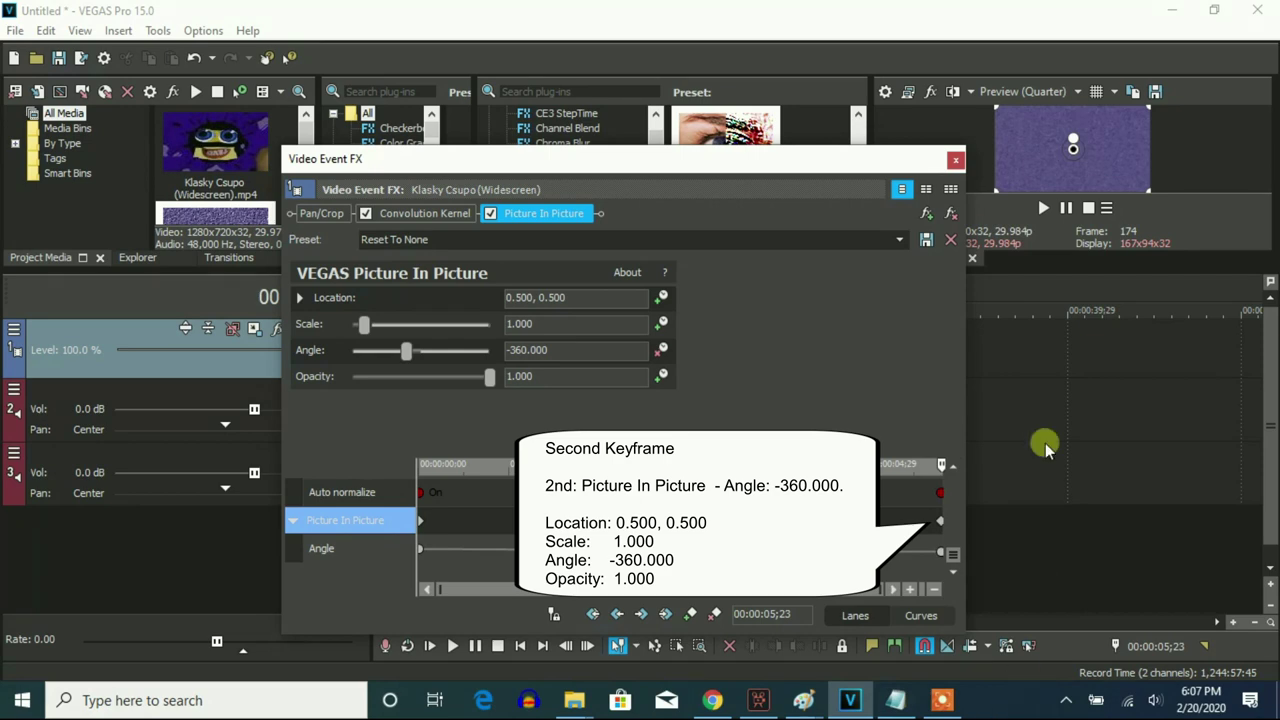
{"action": "left_click", "coordinate": [955, 160]}
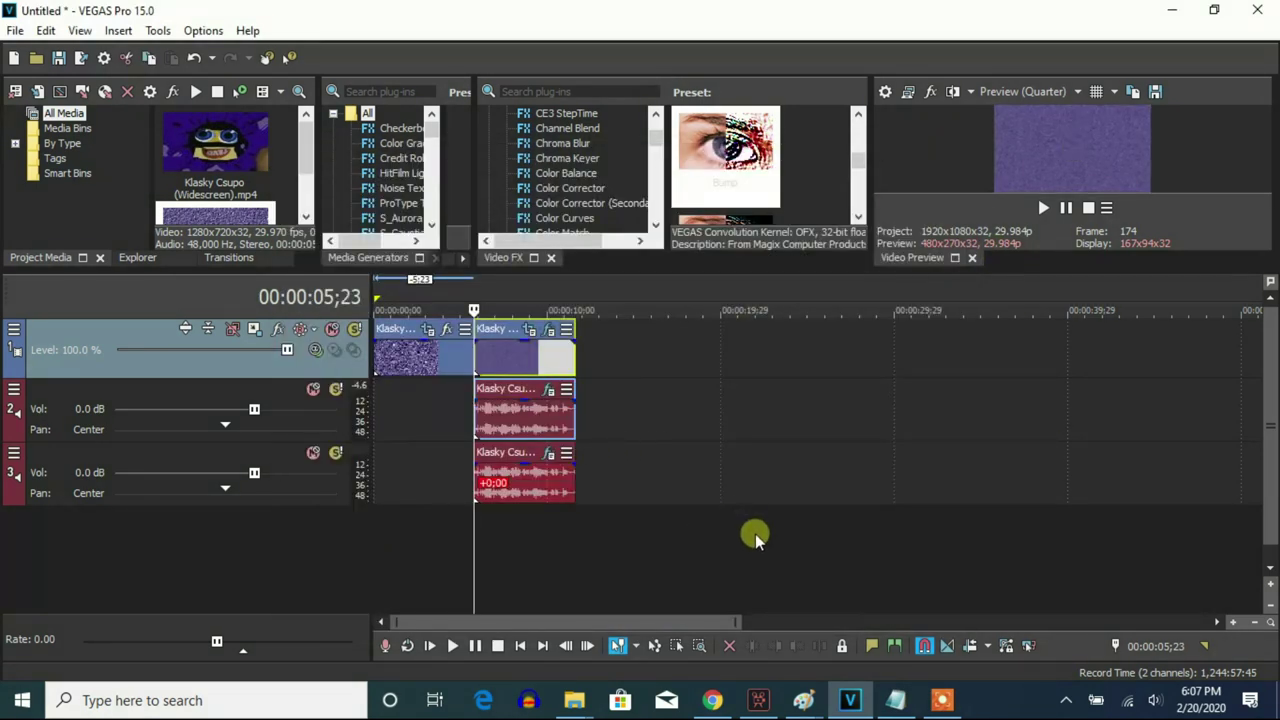
Step: Open the audio effects of the track 2 audio event beneath the second clip
{"action": "left_click", "coordinate": [552, 391]}
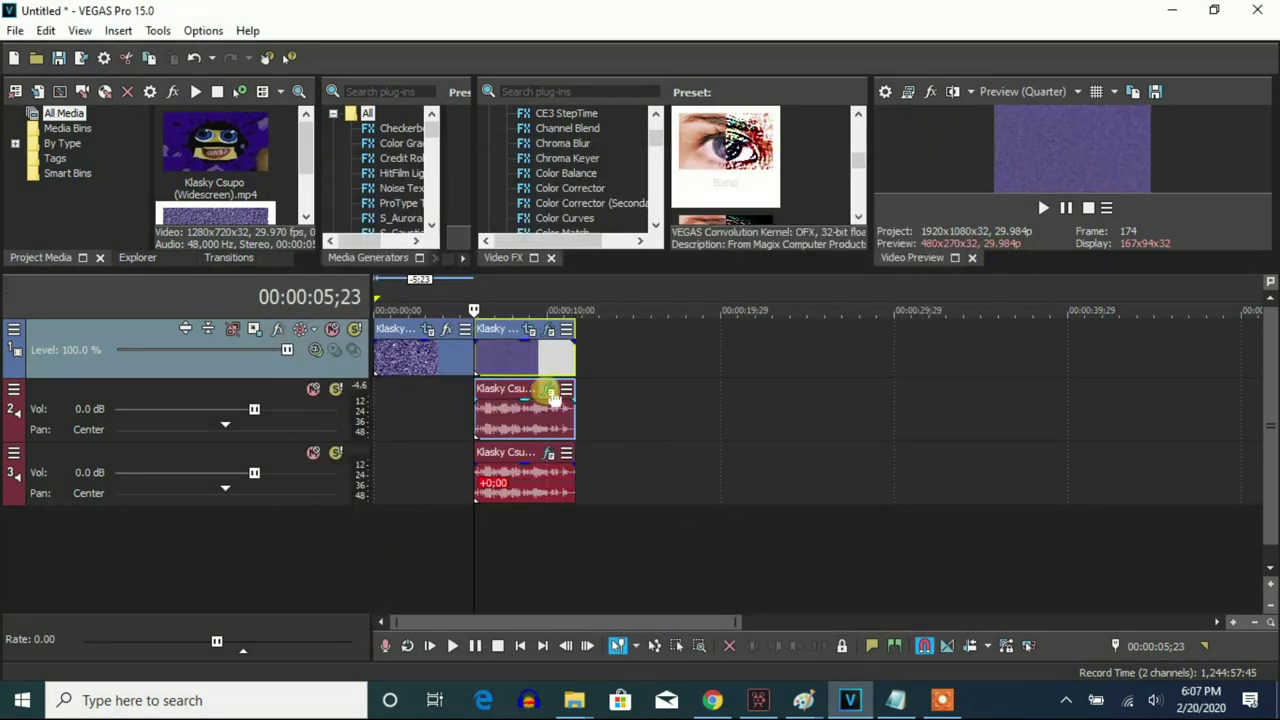
{"action": "left_click", "coordinate": [552, 391]}
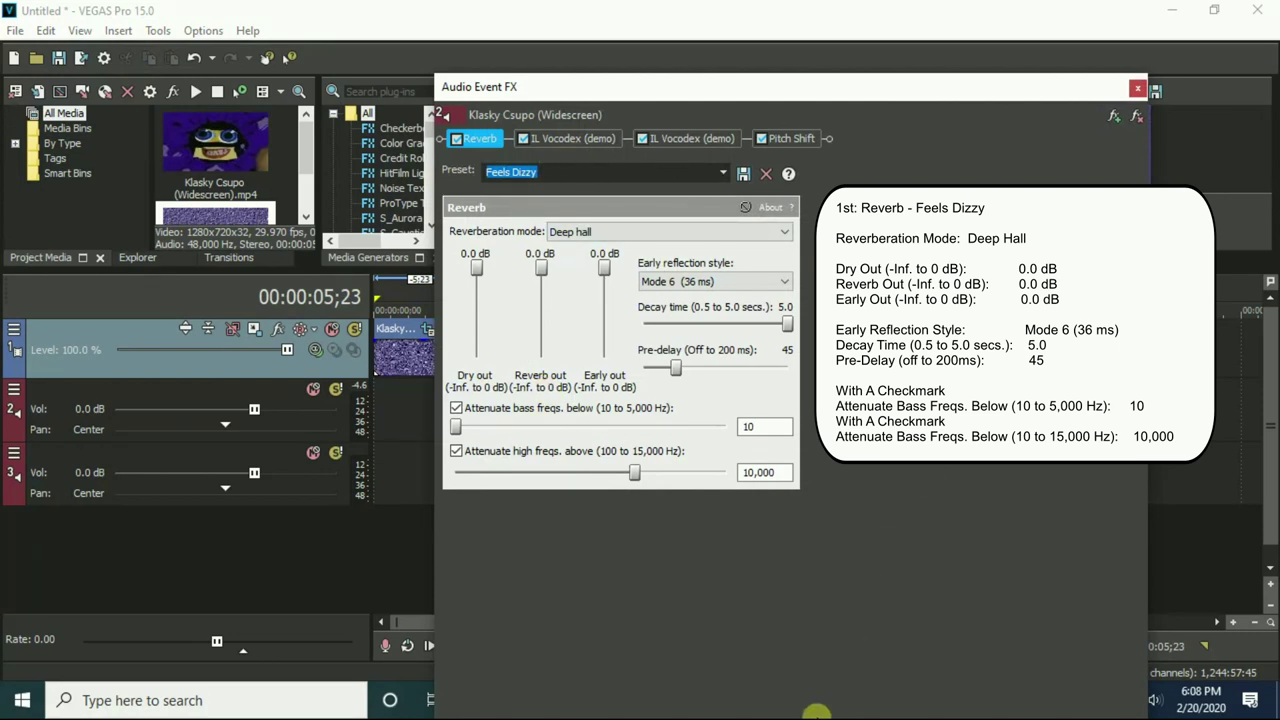
Step: Examine the track 2 audio event's two IL Vocodex and Pitch Shift effects, plus the effect chain of the track 3 audio event
{"action": "left_click", "coordinate": [591, 136]}
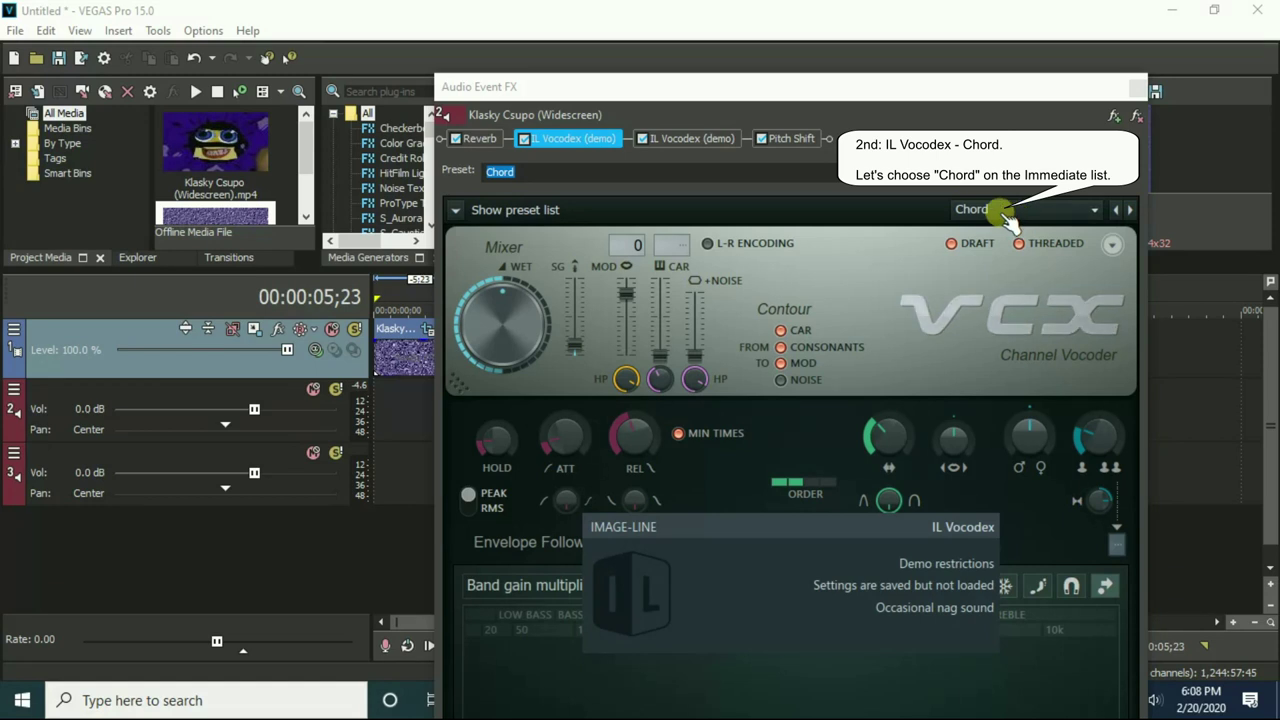
{"action": "left_click", "coordinate": [701, 138]}
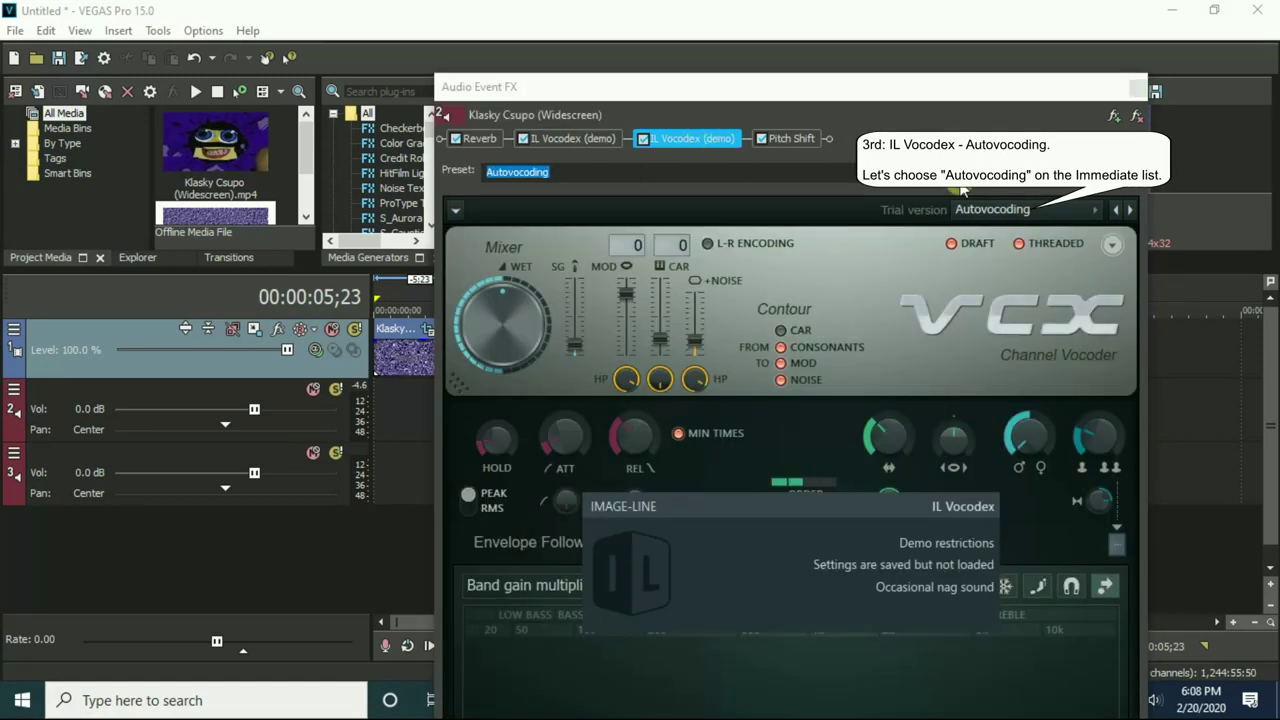
{"action": "left_click", "coordinate": [1040, 212]}
{"action": "left_click", "coordinate": [799, 140]}
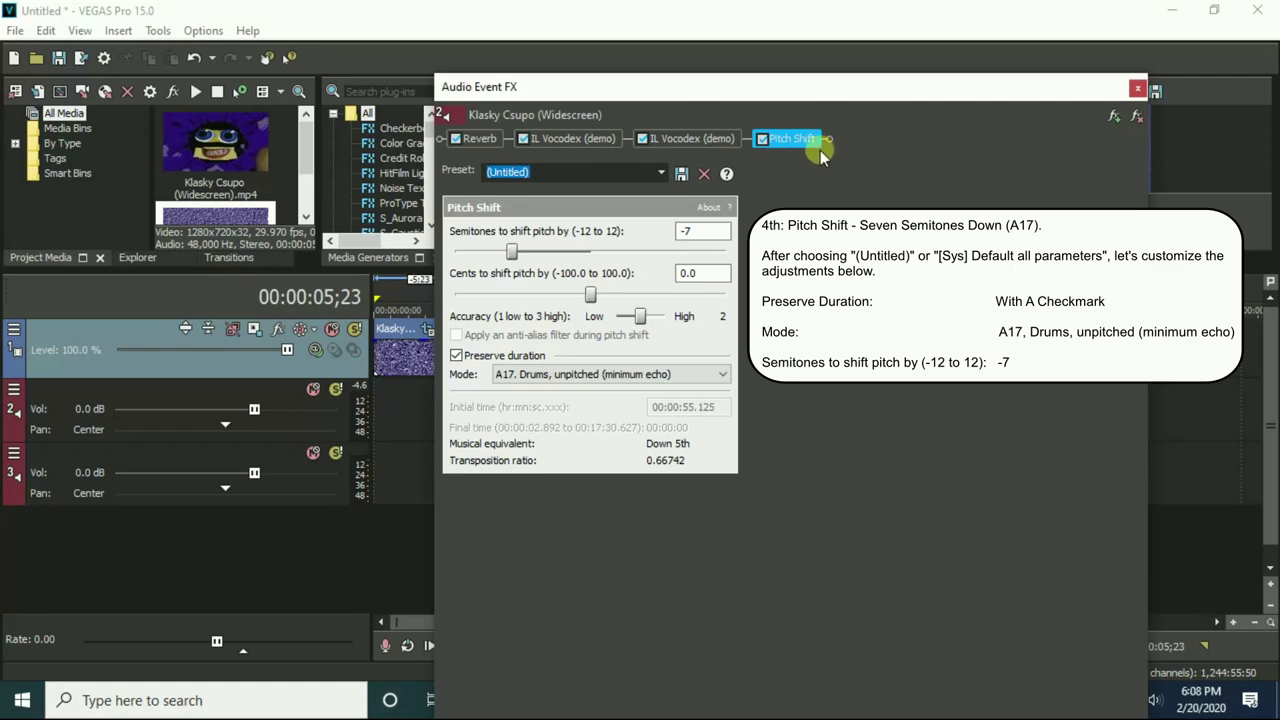
{"action": "left_click", "coordinate": [1137, 88]}
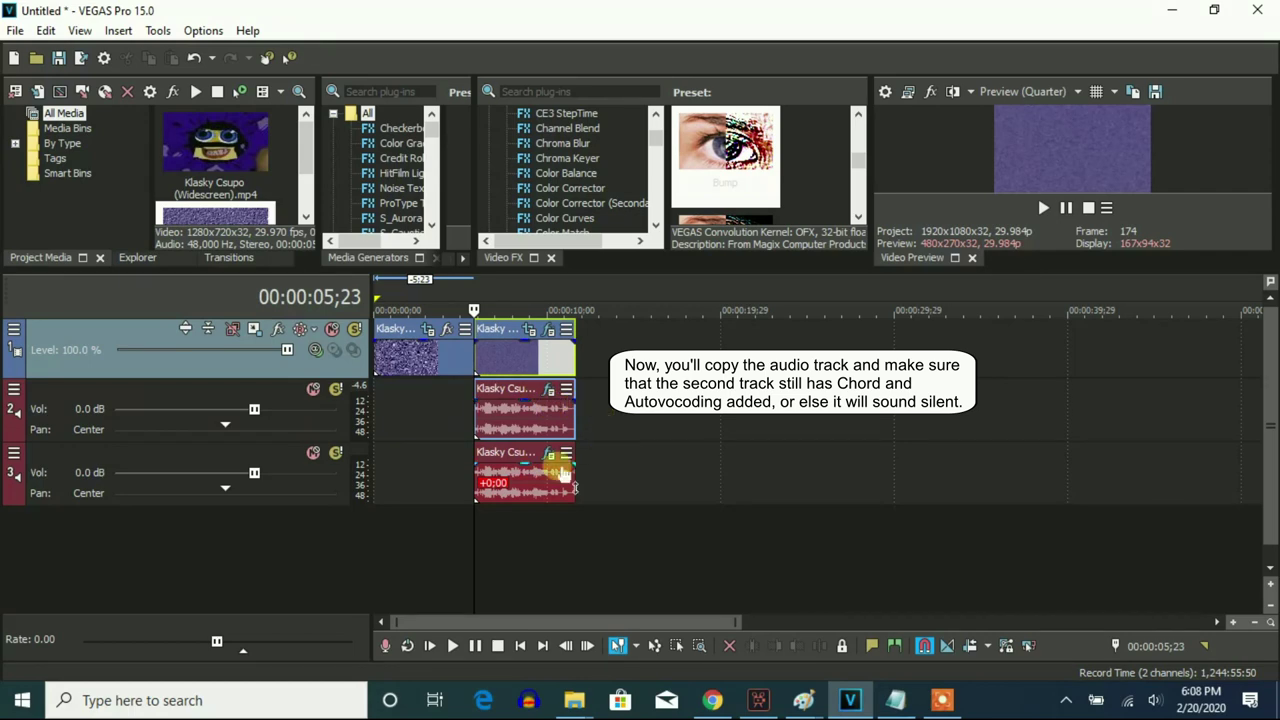
{"action": "left_click", "coordinate": [548, 453]}
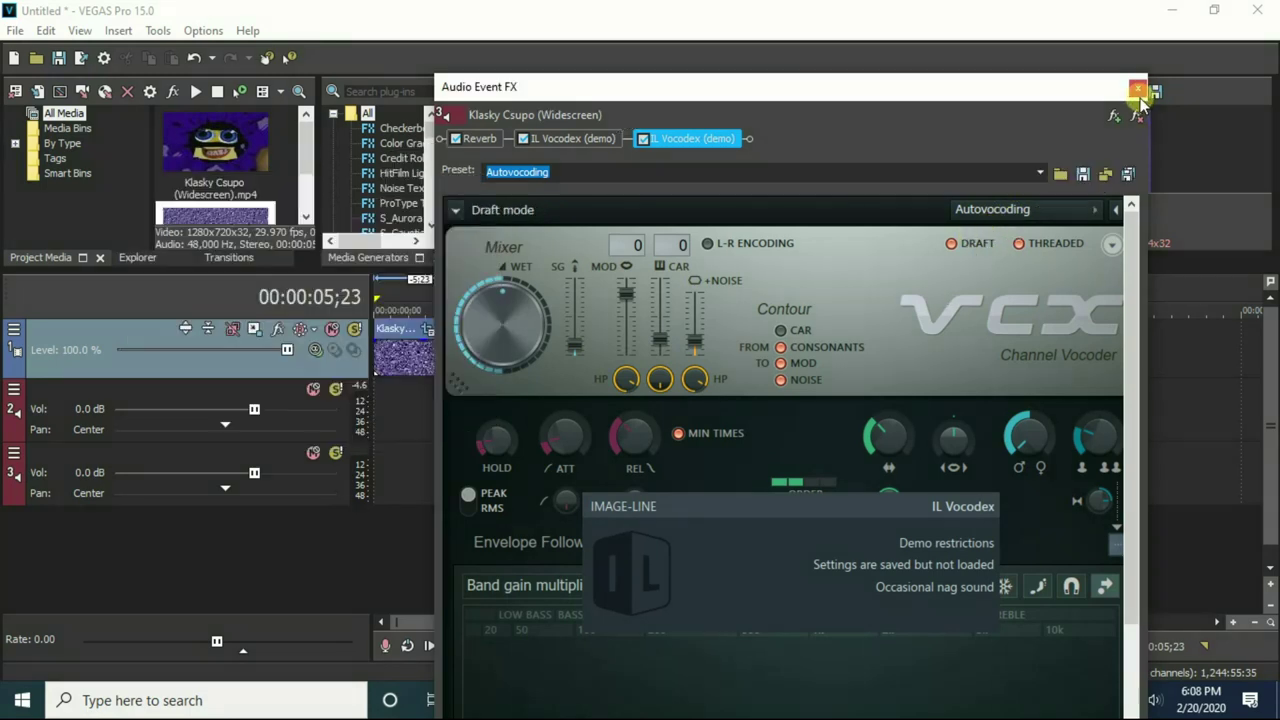
{"action": "left_click", "coordinate": [1137, 88]}
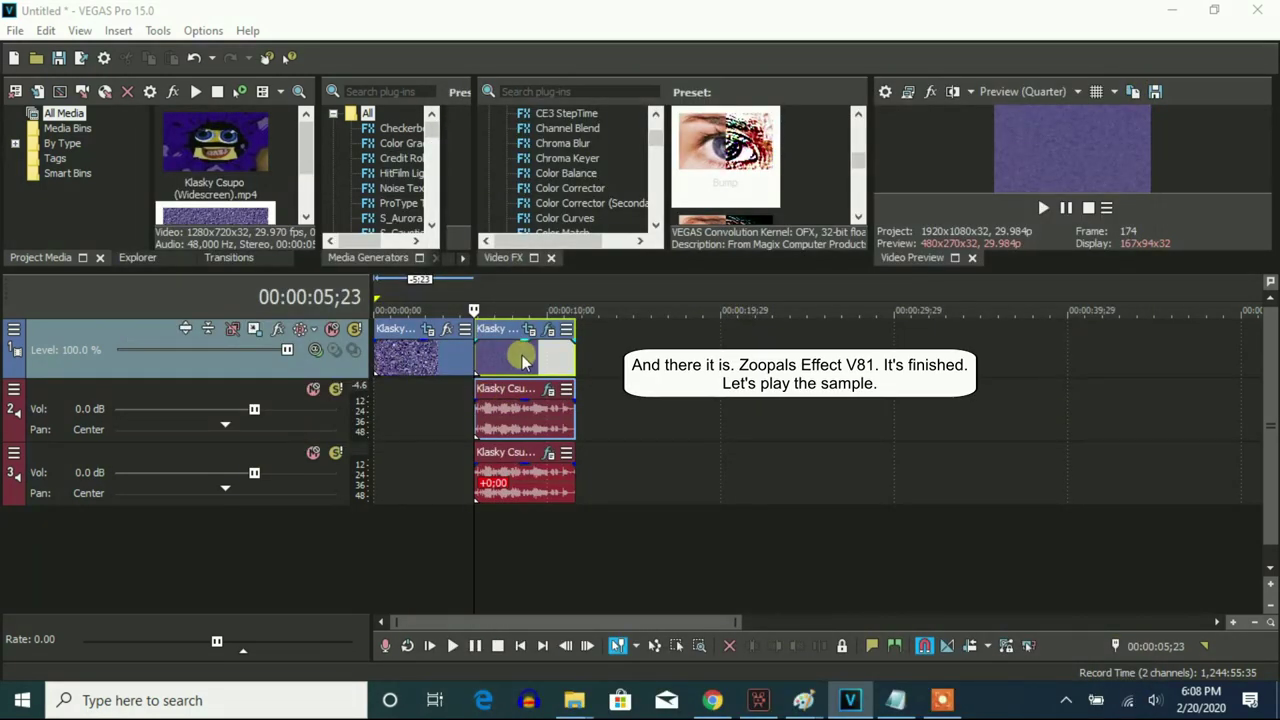
Step: Preview several frames of both video events, play the timeline from the start of the first event, and pause playback
{"action": "left_click", "coordinate": [557, 362]}
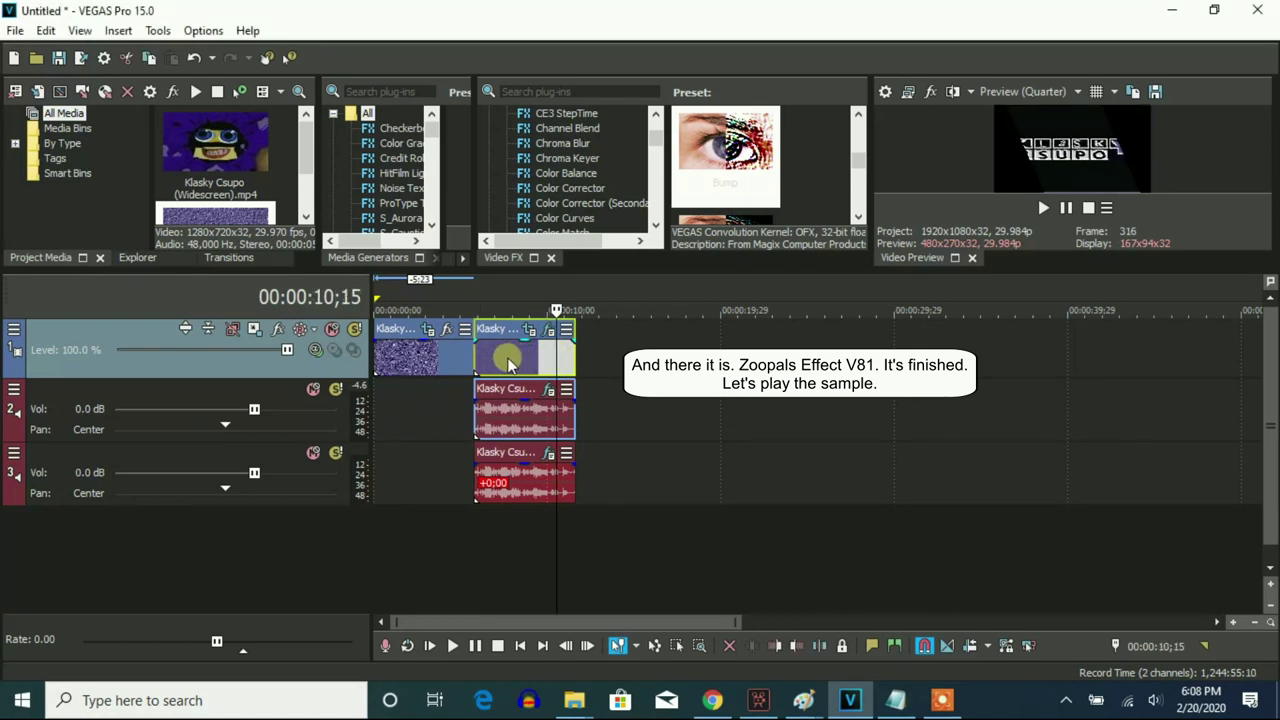
{"action": "left_click", "coordinate": [506, 360]}
{"action": "left_click", "coordinate": [486, 360]}
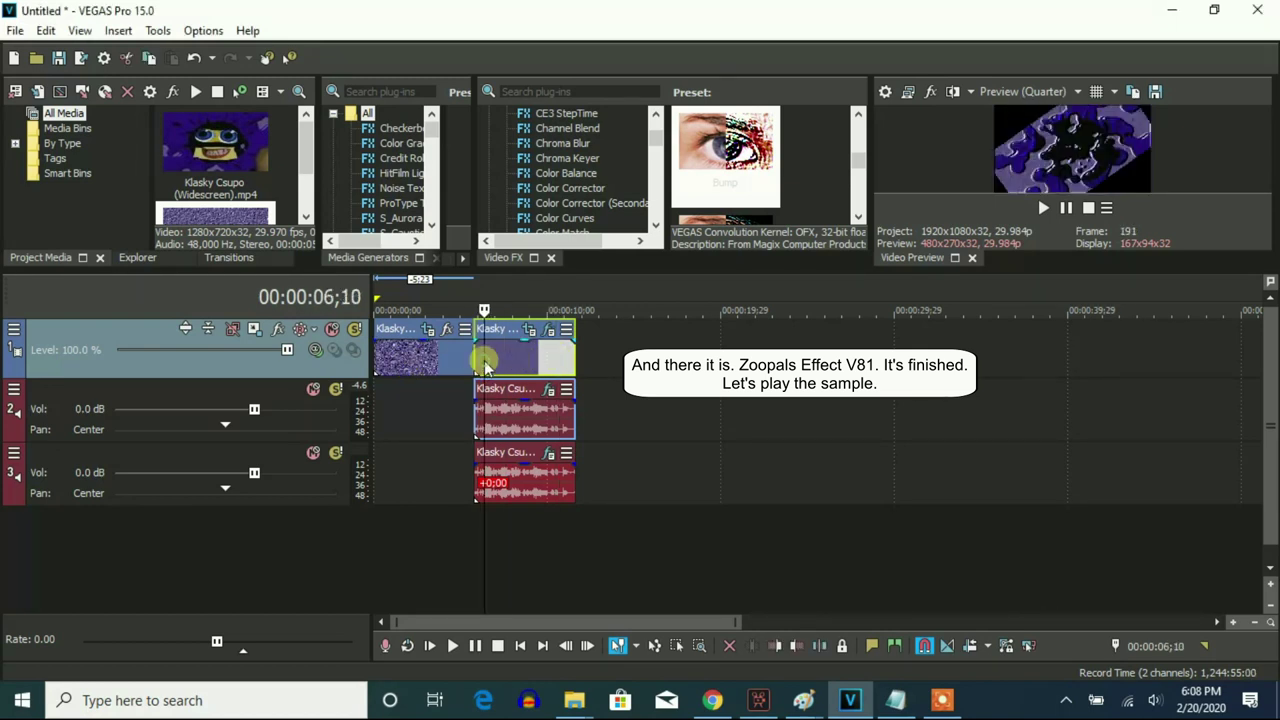
{"action": "left_click", "coordinate": [413, 360]}
{"action": "left_click", "coordinate": [449, 362]}
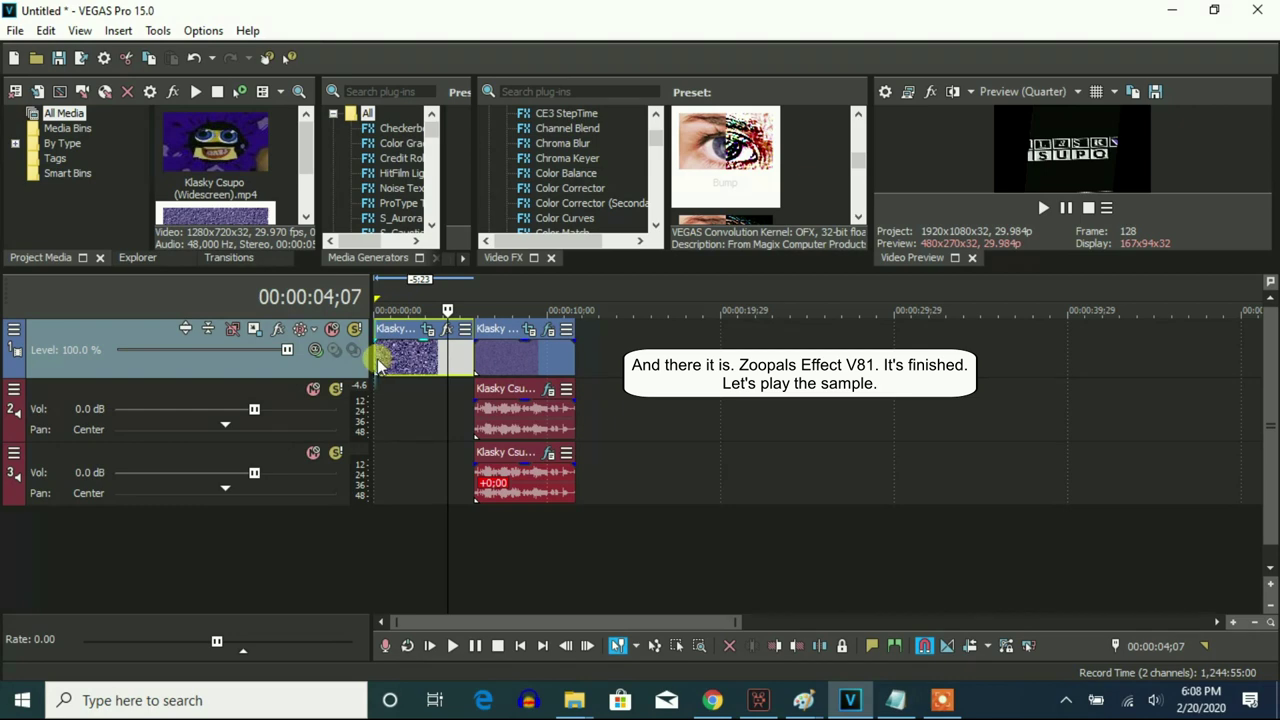
{"action": "left_click", "coordinate": [376, 360]}
{"action": "left_click", "coordinate": [1040, 210]}
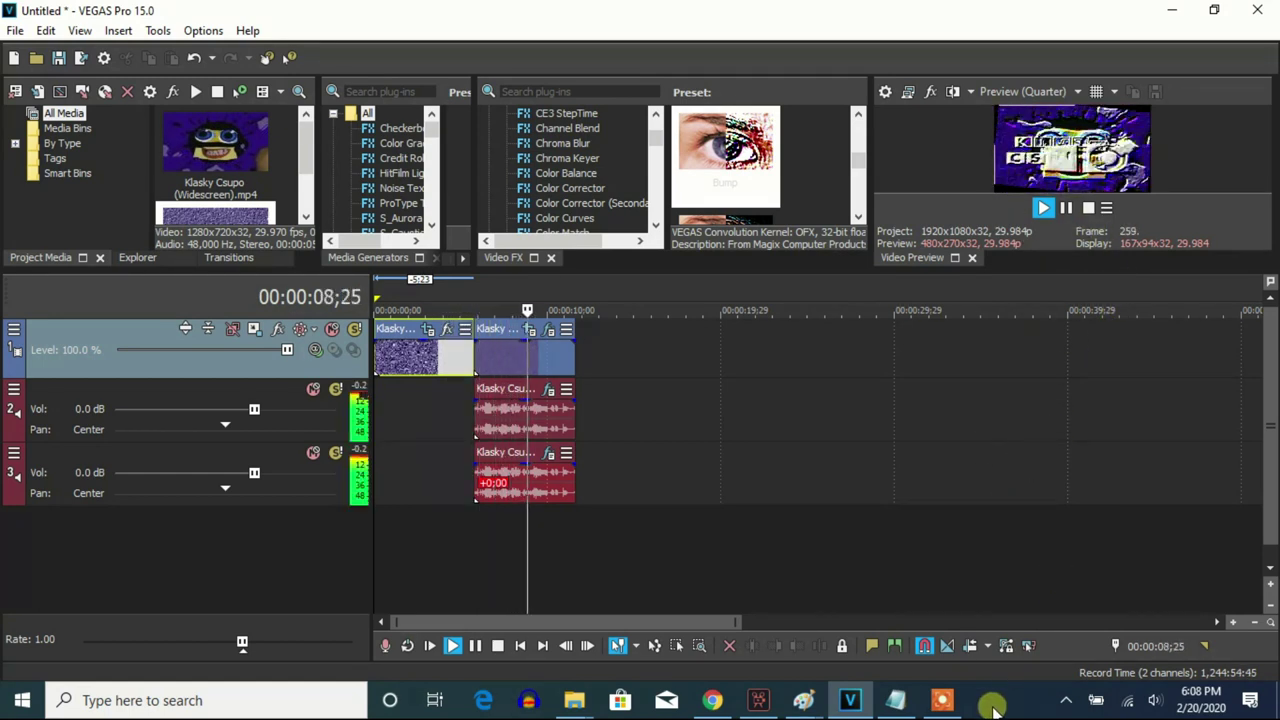
{"action": "left_click", "coordinate": [1064, 210]}
Step: Move the audio events on tracks 2 and 3 to the timeline start, directly beneath the first video event
{"action": "left_click_drag", "start_coordinate": [515, 432], "coordinate": [436, 420]}
{"action": "left_click_drag", "start_coordinate": [508, 475], "coordinate": [407, 478]}
{"action": "left_click", "coordinate": [478, 370]}
Step: Shift the second video event on track 1 away from the first one by 1:19
{"action": "scroll", "coordinate": [600, 375], "scroll_direction": "up", "scroll_amount": 6}
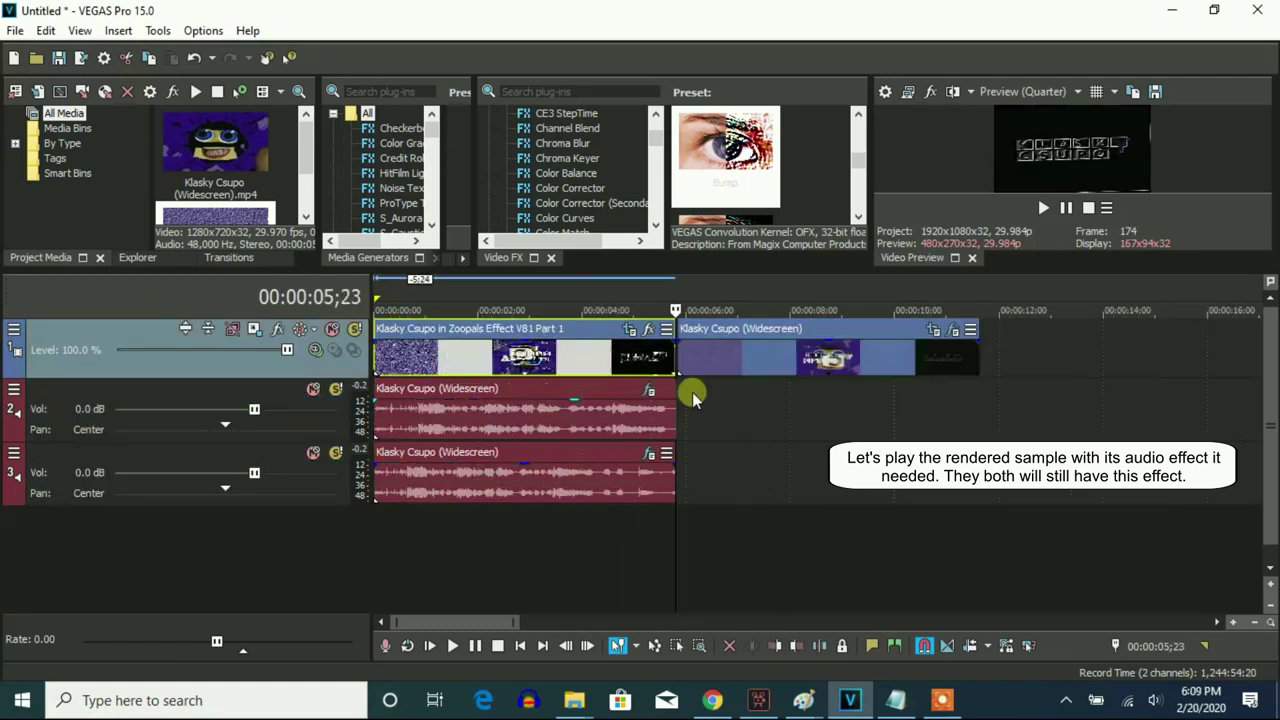
{"action": "left_click_drag", "start_coordinate": [963, 362], "coordinate": [848, 368]}
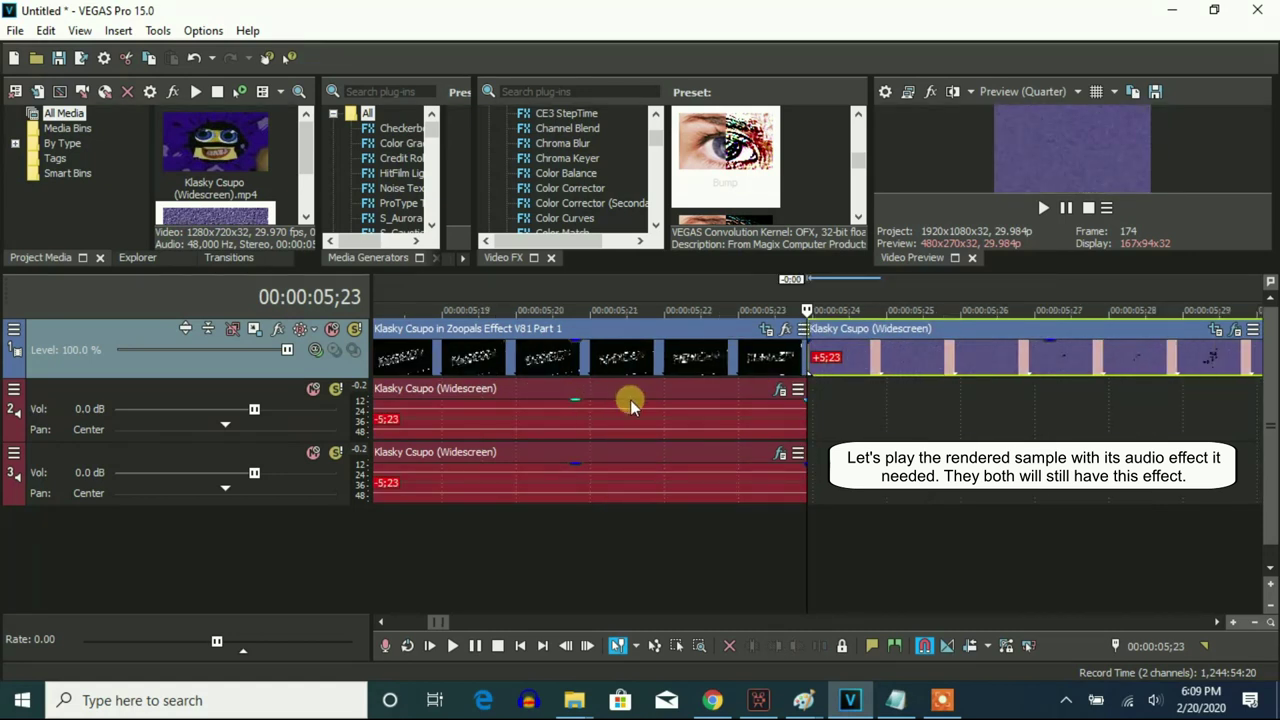
{"action": "scroll", "coordinate": [628, 400], "scroll_direction": "down", "scroll_amount": 8}
{"action": "key", "text": "ctrl+z"}
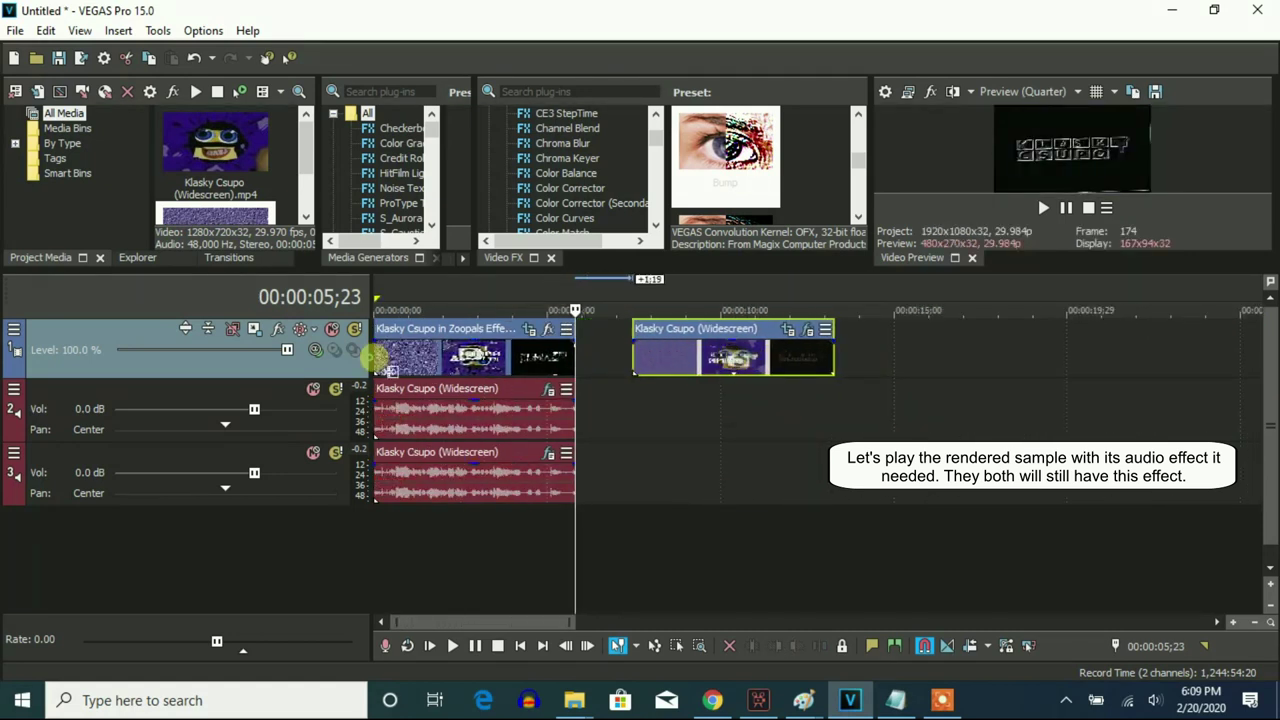
Step: Play the first video event with both audio events from the timeline start and pause after its end
{"action": "left_click", "coordinate": [381, 366]}
{"action": "key", "text": "Home"}
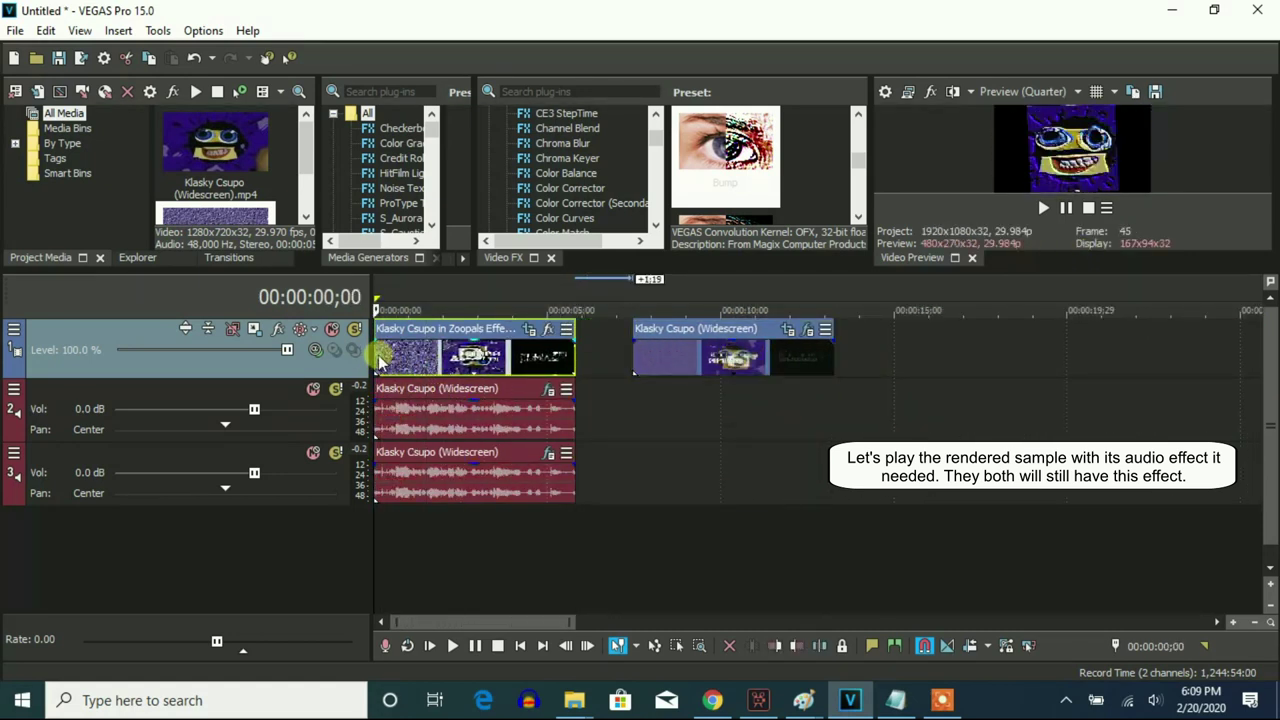
{"action": "left_click", "coordinate": [1038, 210]}
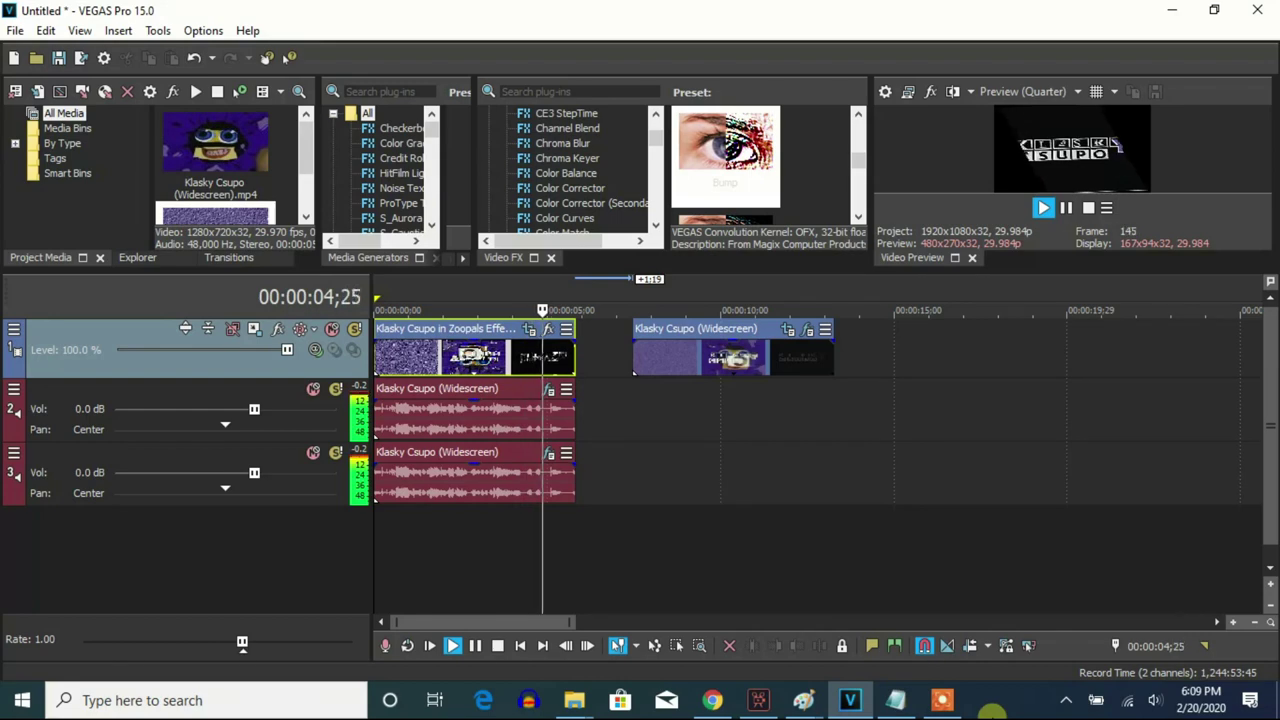
{"action": "left_click", "coordinate": [1065, 208]}
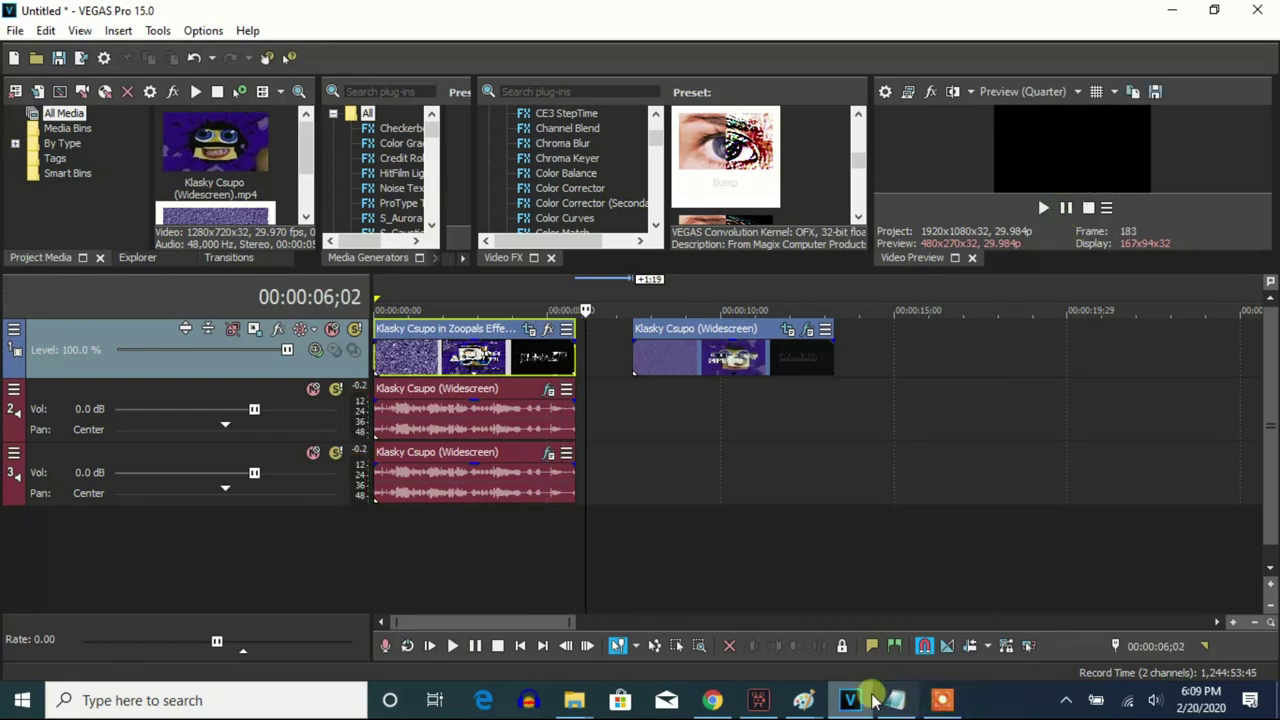
{"action": "left_click", "coordinate": [932, 704]}
{"action": "left_click", "coordinate": [785, 668]}
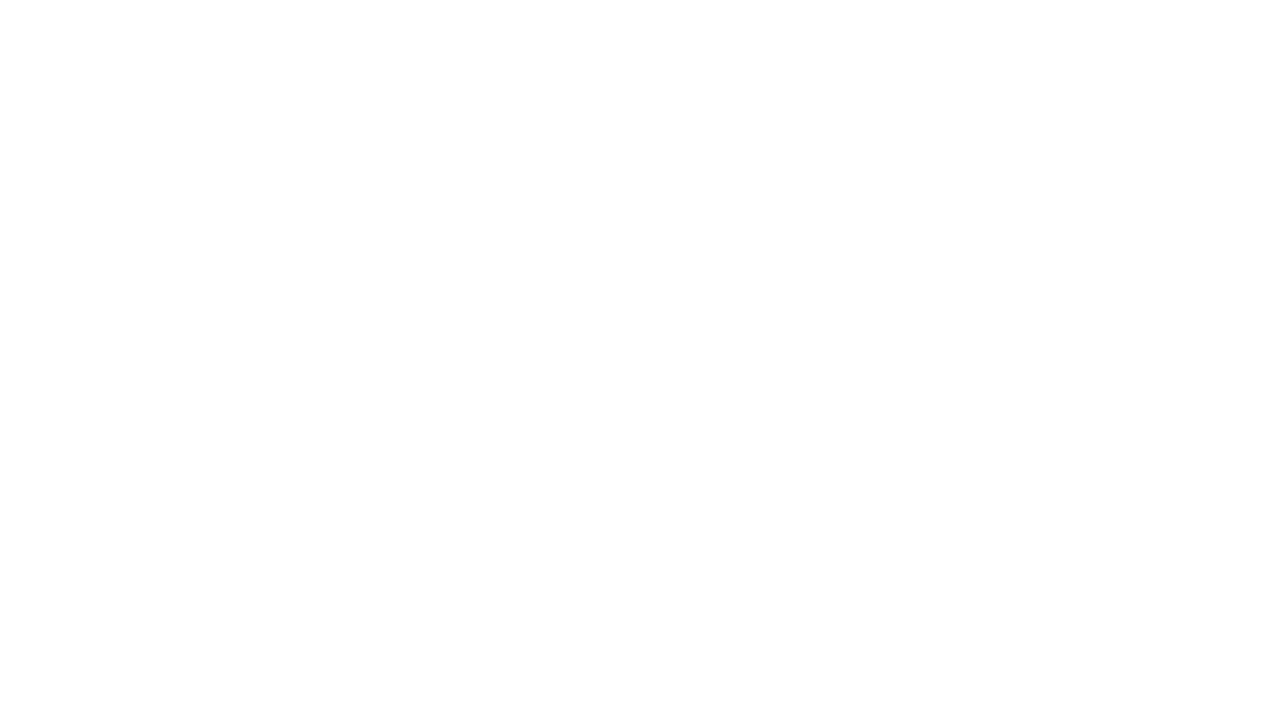